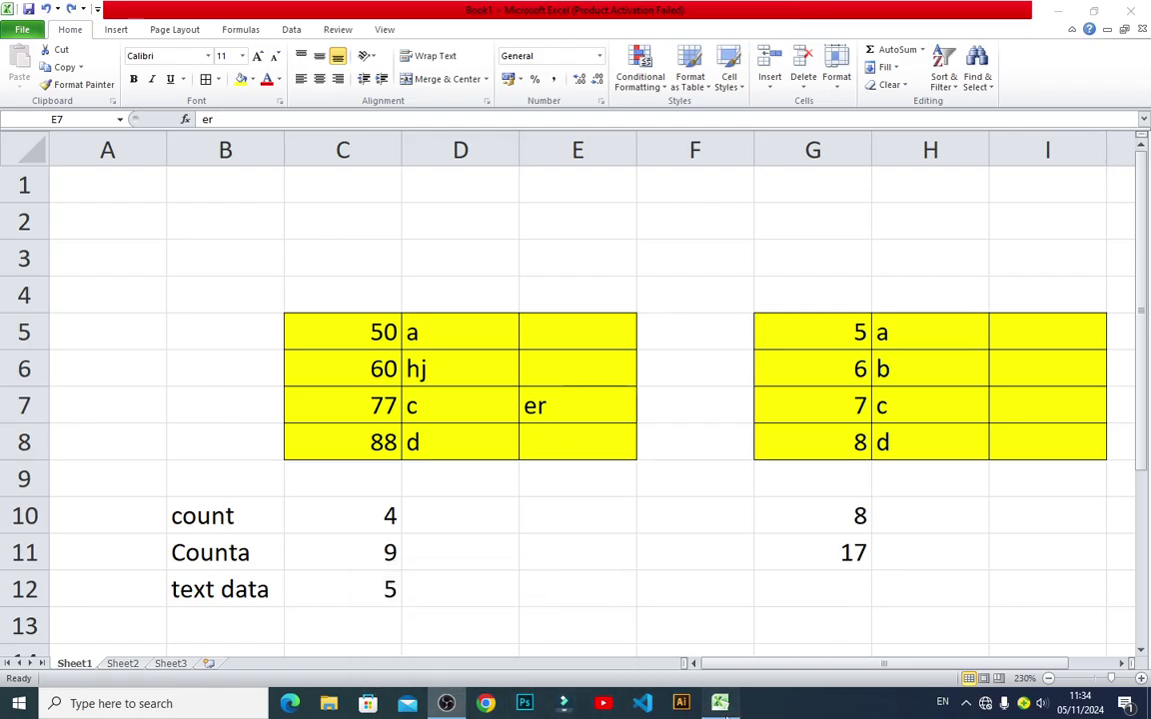
# - Try a test =COUNTBLANK(C5:E8) formula in B13, under the text data label
pyautogui.click(465, 639)
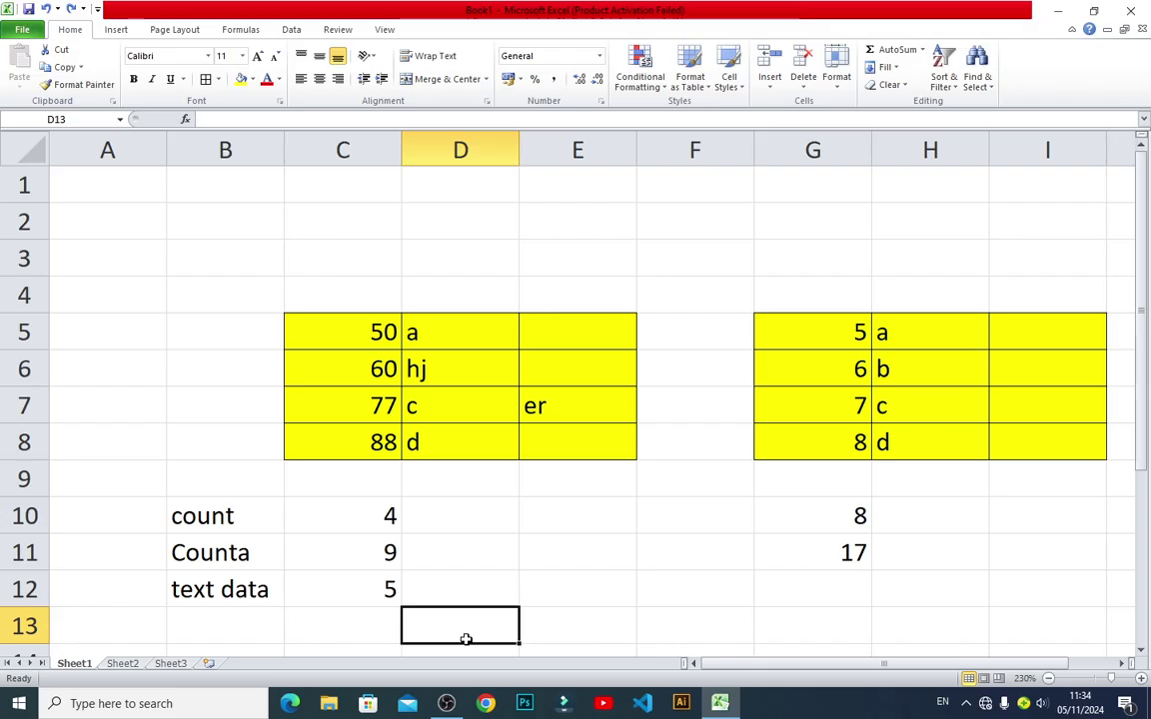
pyautogui.press('Left')
pyautogui.press('Left')
pyautogui.write('=')
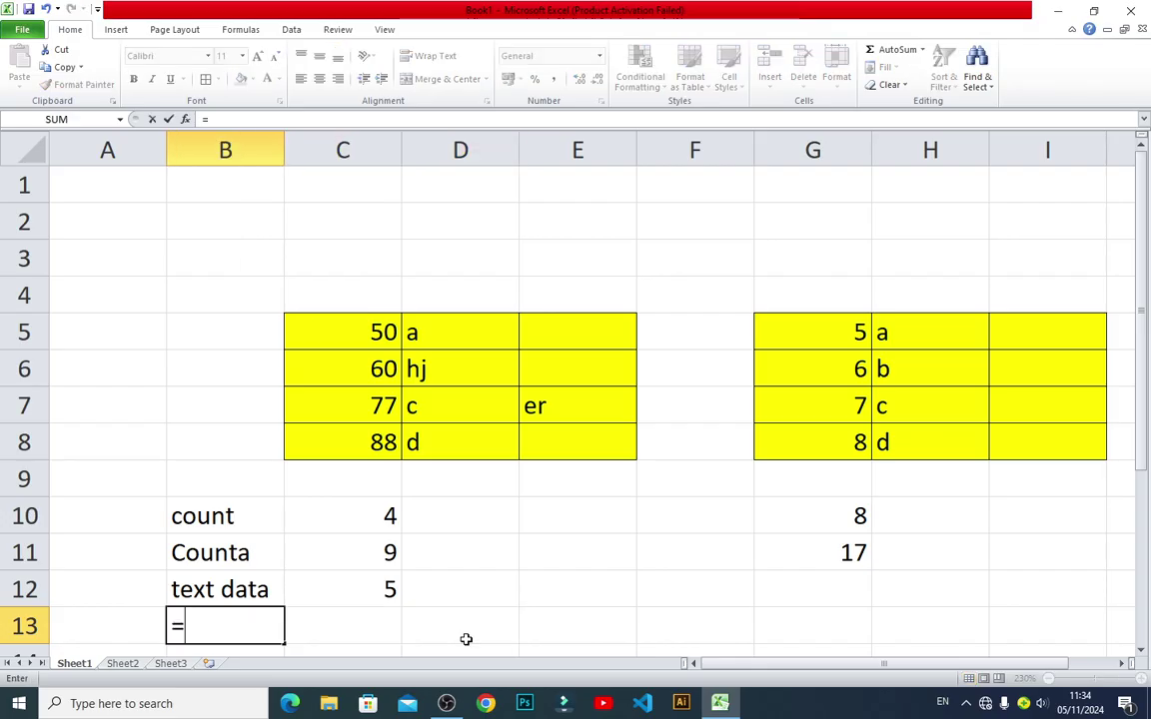
pyautogui.write('count')
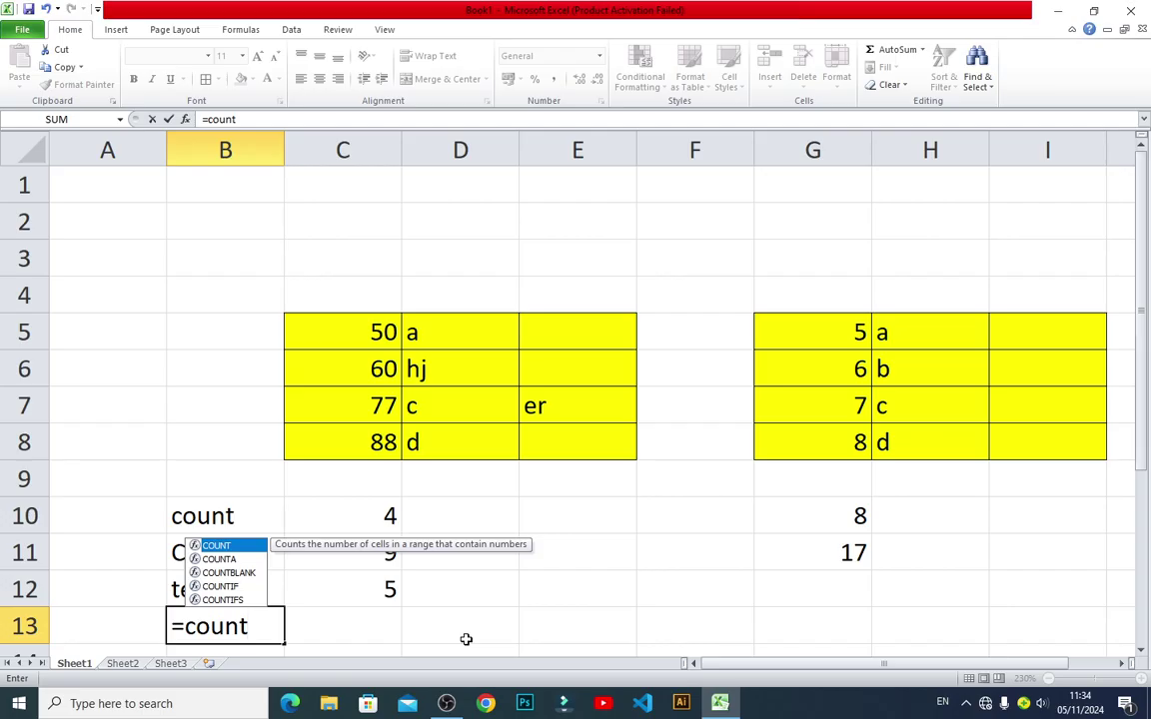
pyautogui.press('Down')
pyautogui.press('Up')
pyautogui.press('Down')
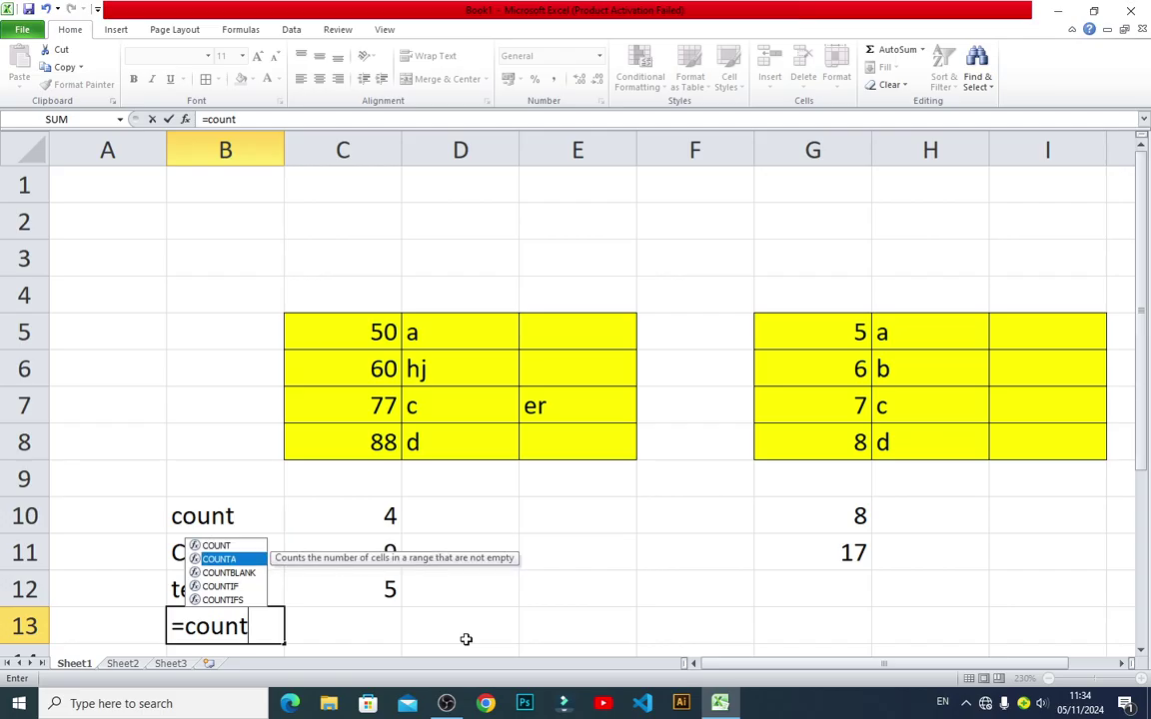
pyautogui.press('Down')
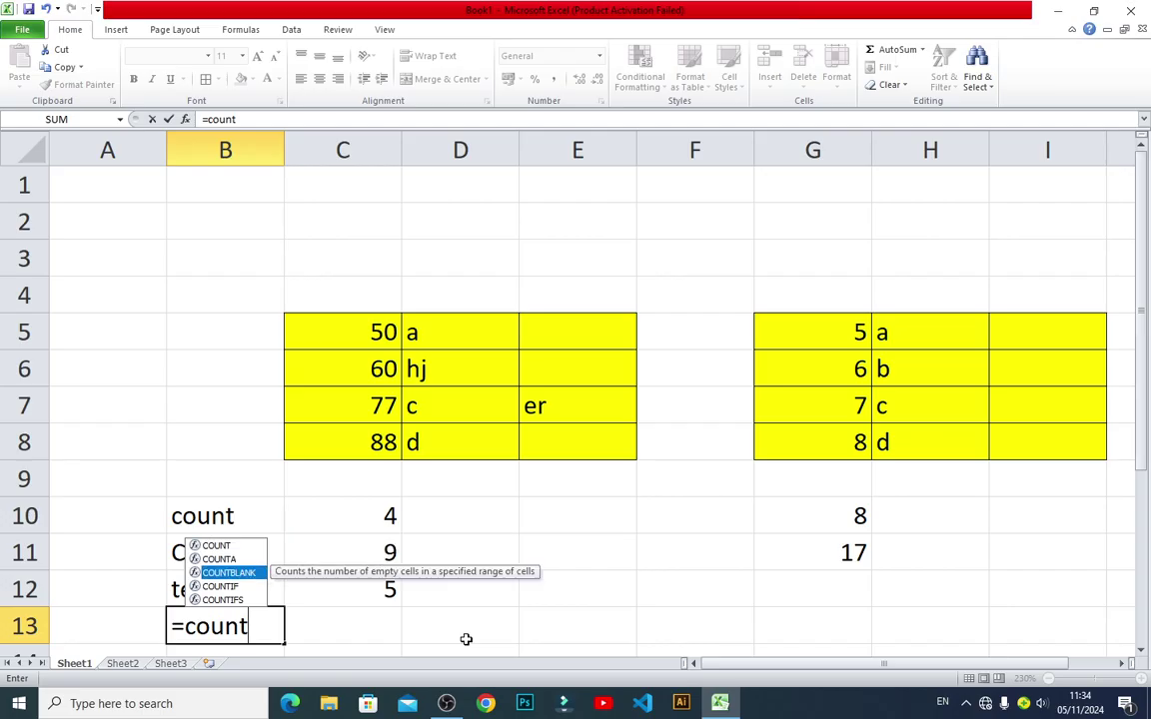
pyautogui.press('Tab')
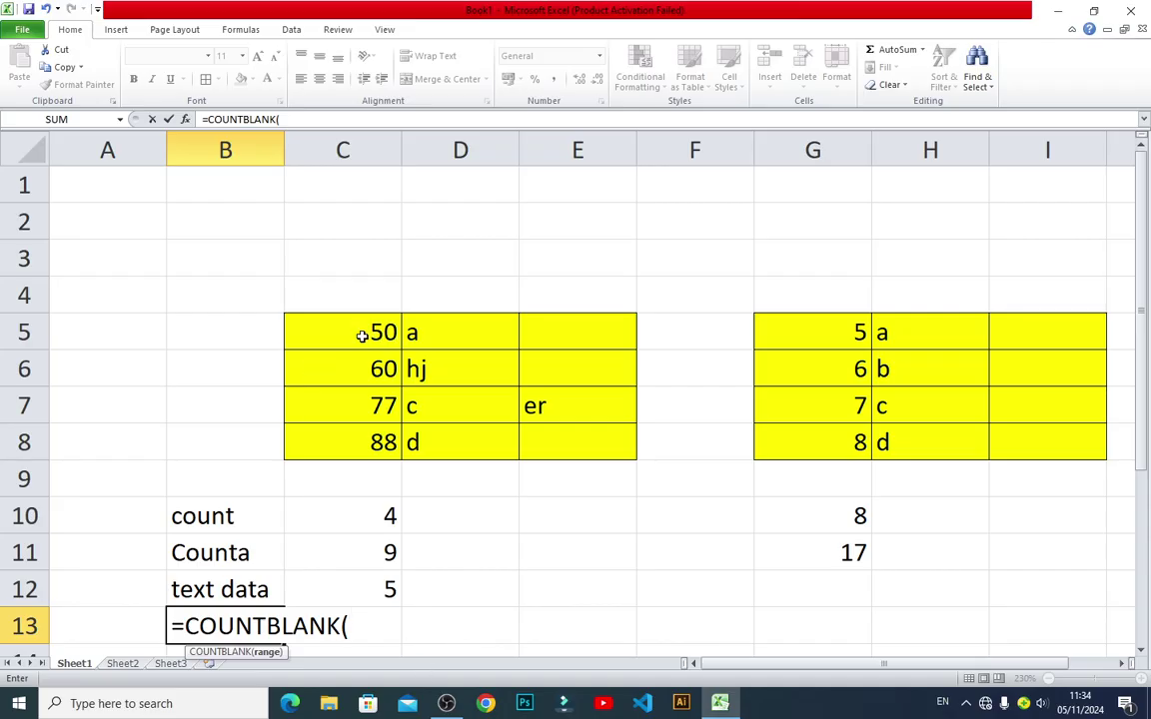
pyautogui.moveTo(362, 335); pyautogui.dragTo(525, 438)
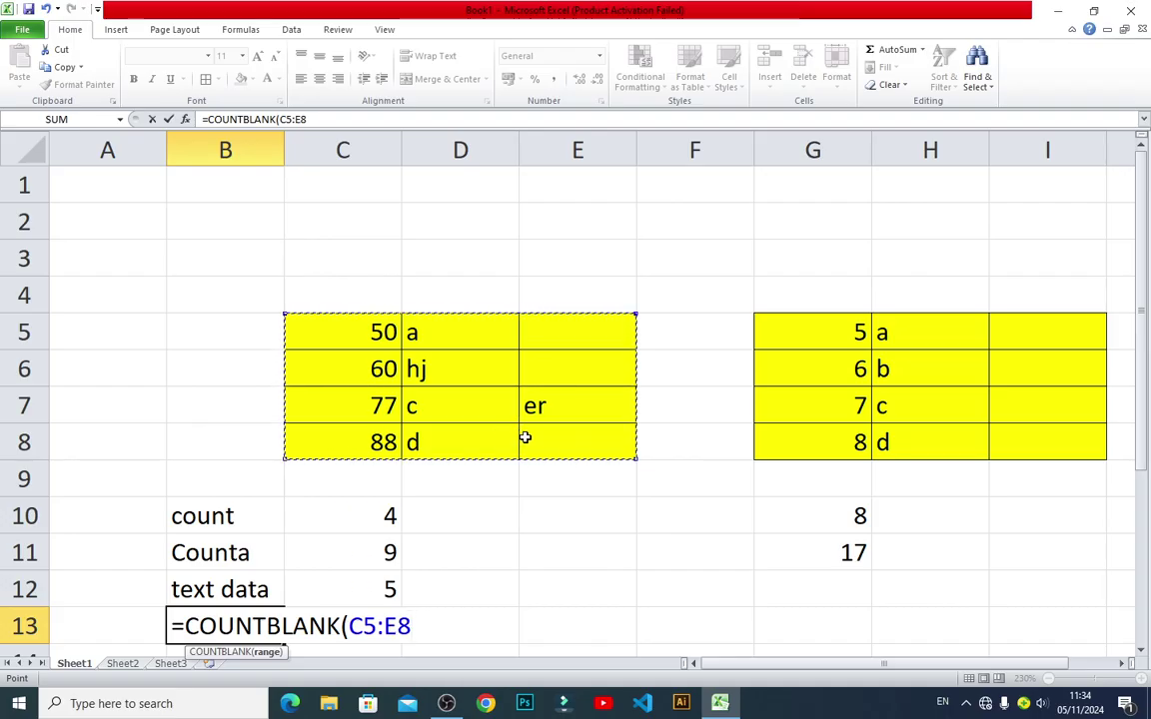
pyautogui.write(')')
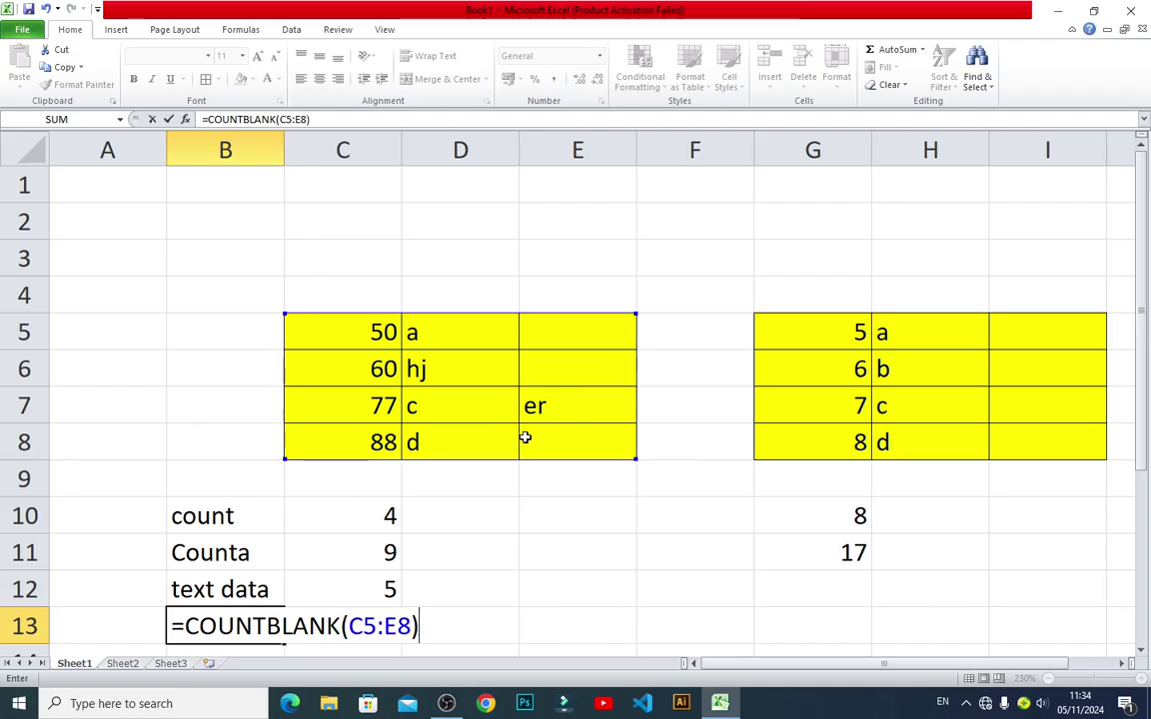
pyautogui.press('Return')
pyautogui.press('Up')
# - Replace the test formula with a 'countblank' label and autofit column B to fit it
pyautogui.press('Delete')
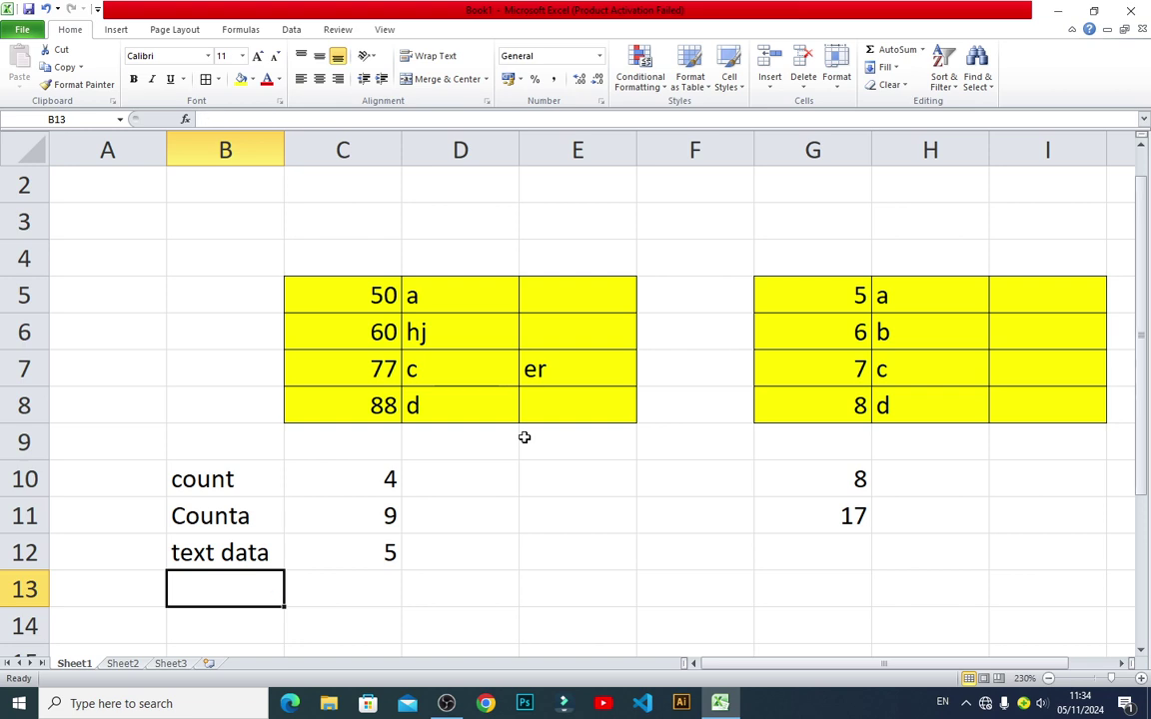
pyautogui.write('cou')
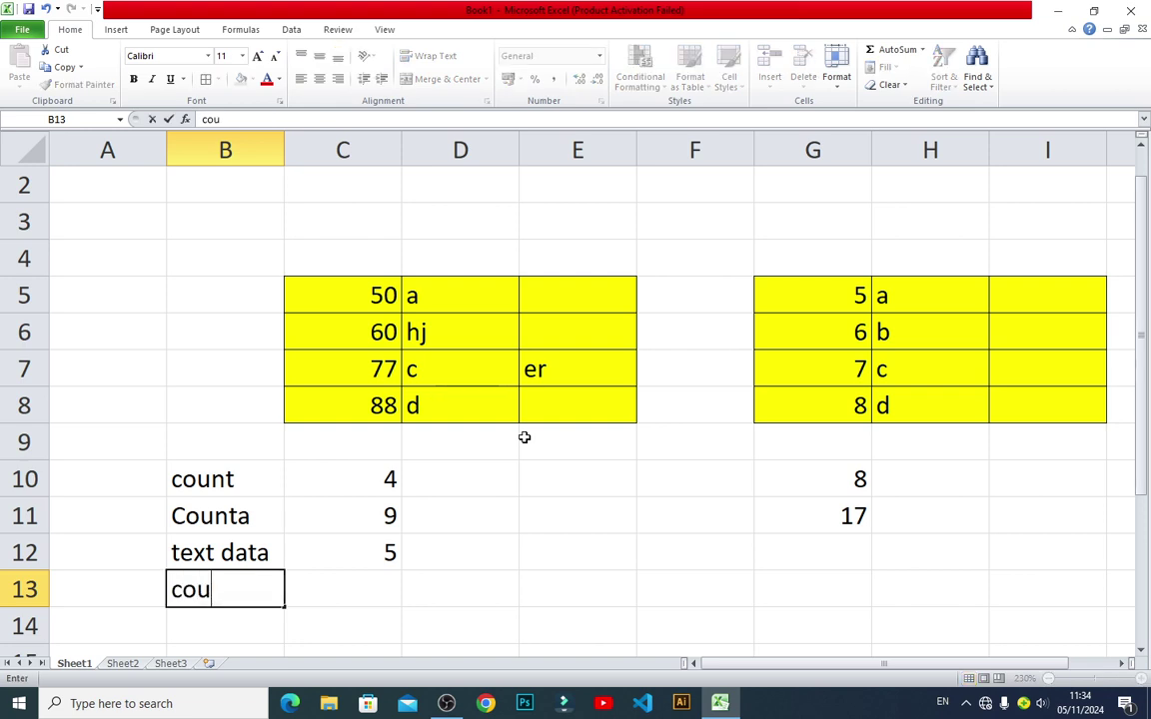
pyautogui.write('ntblank')
pyautogui.press('Return')
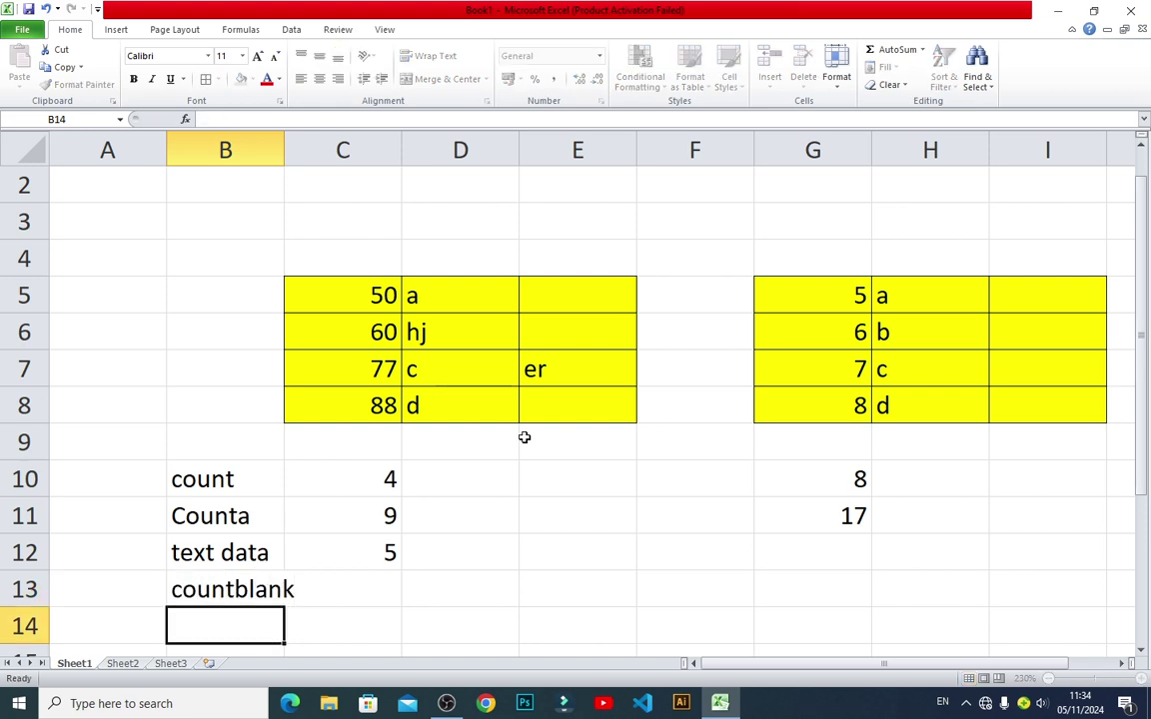
pyautogui.click(193, 552)
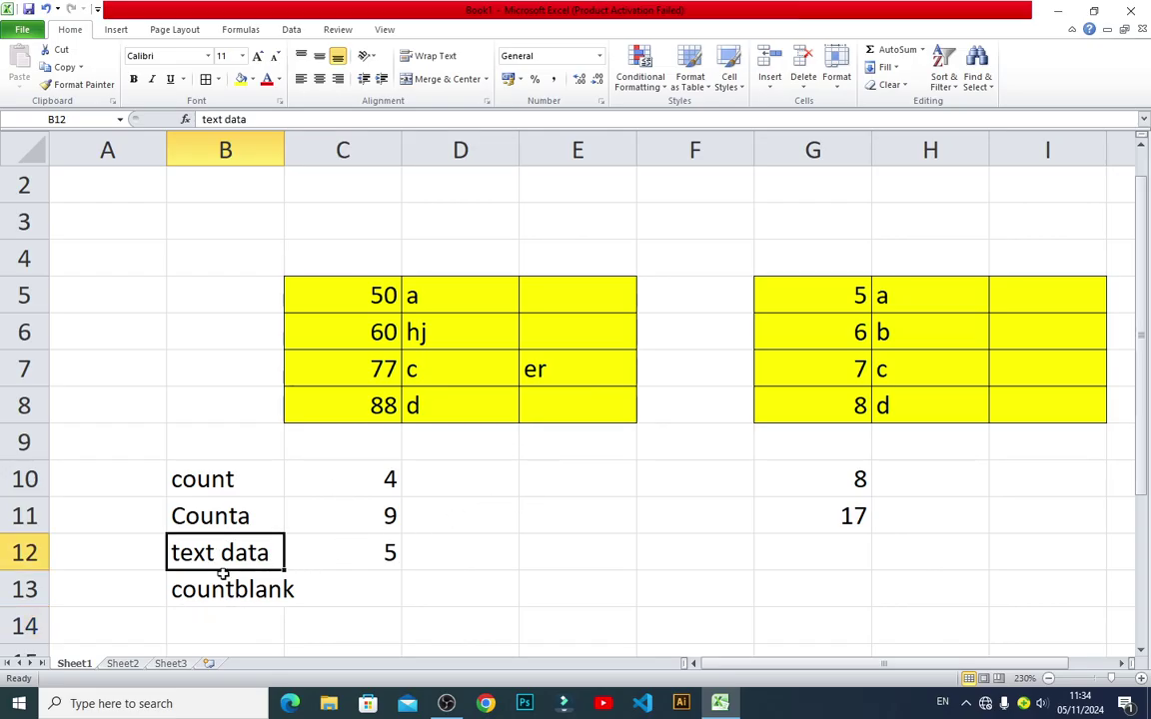
pyautogui.click(353, 597)
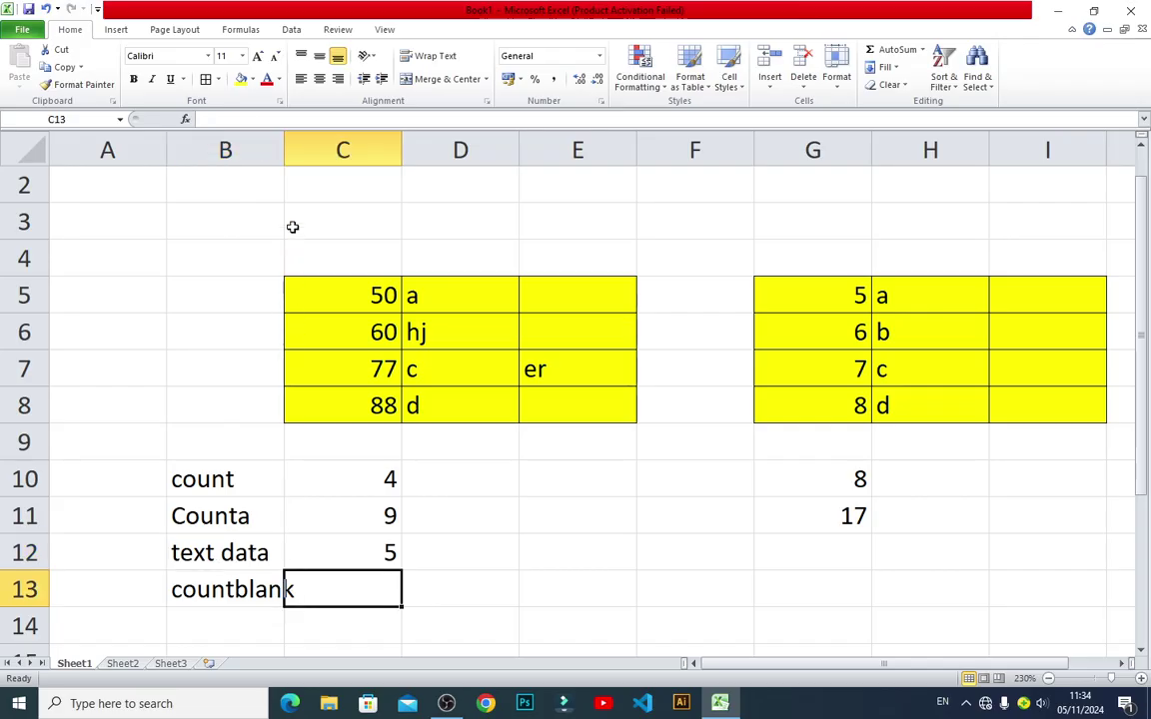
pyautogui.doubleClick(283, 158)
pyautogui.click(278, 590)
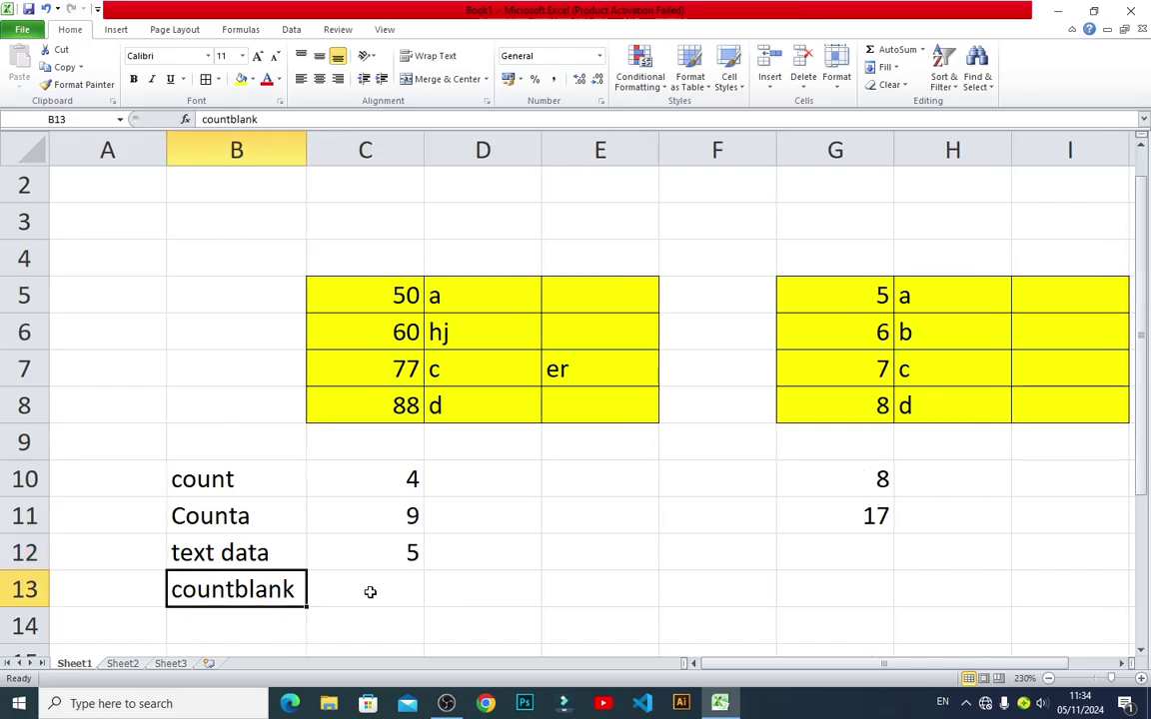
pyautogui.click(371, 592)
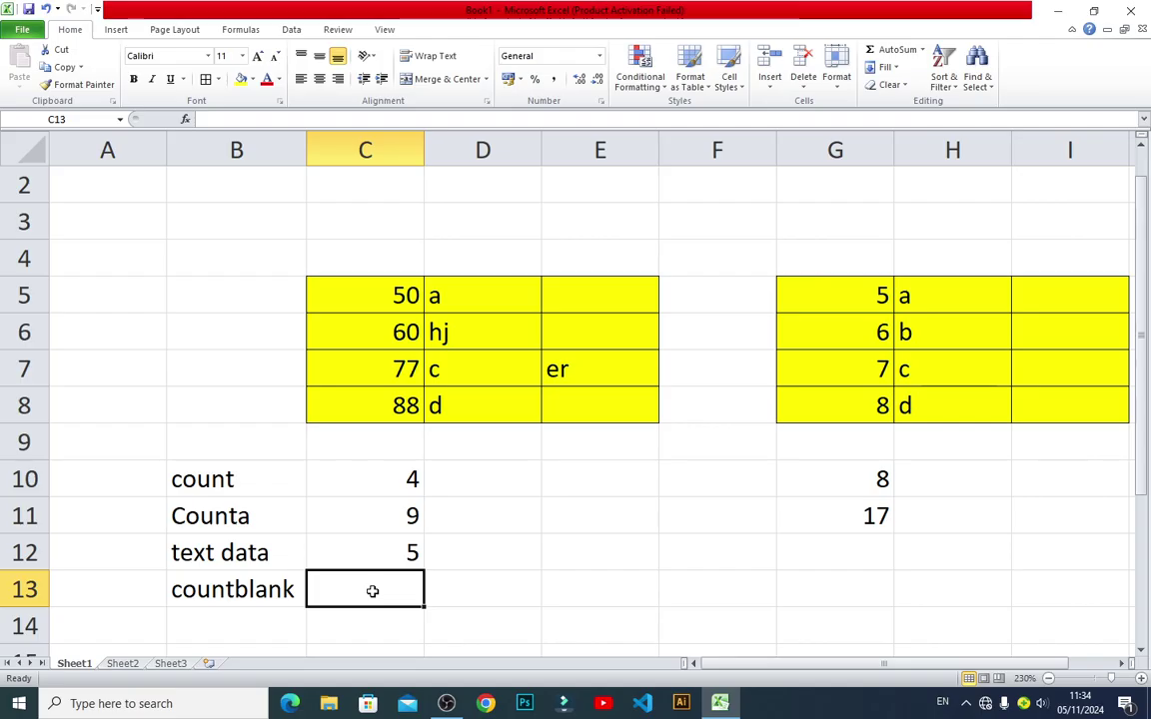
# - Fix the #NAME? entry in C13 by re-editing it into the COUNTBLANK function
pyautogui.write('=c')
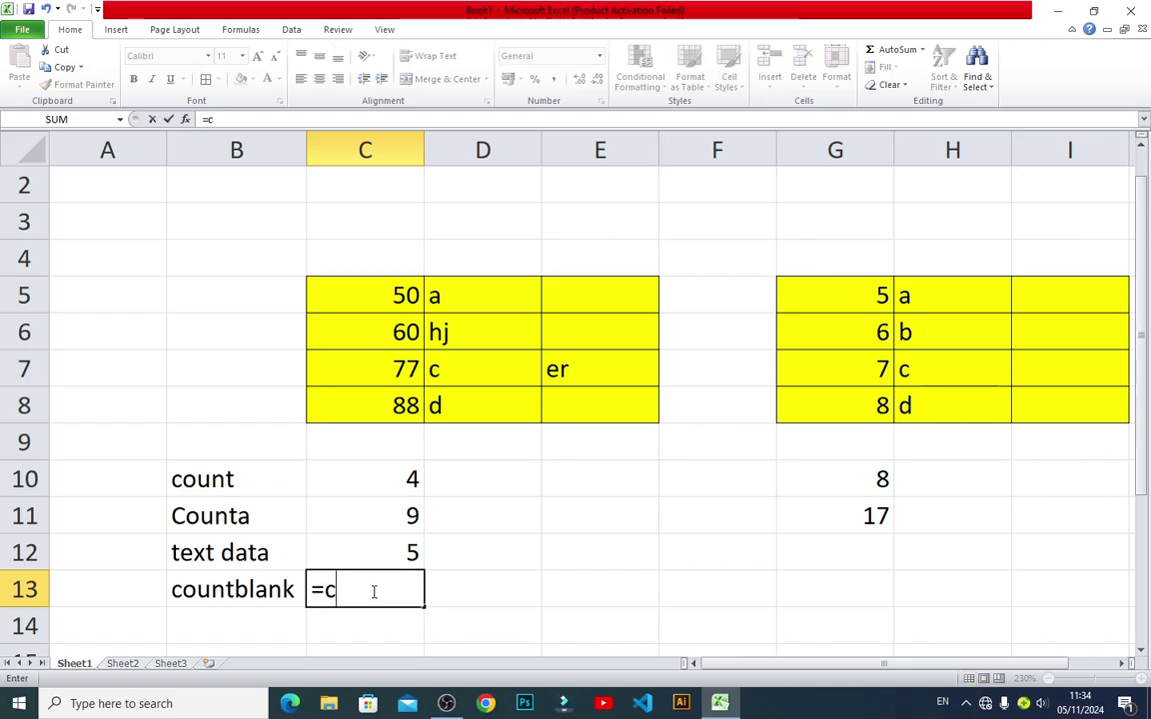
pyautogui.write('ountbl')
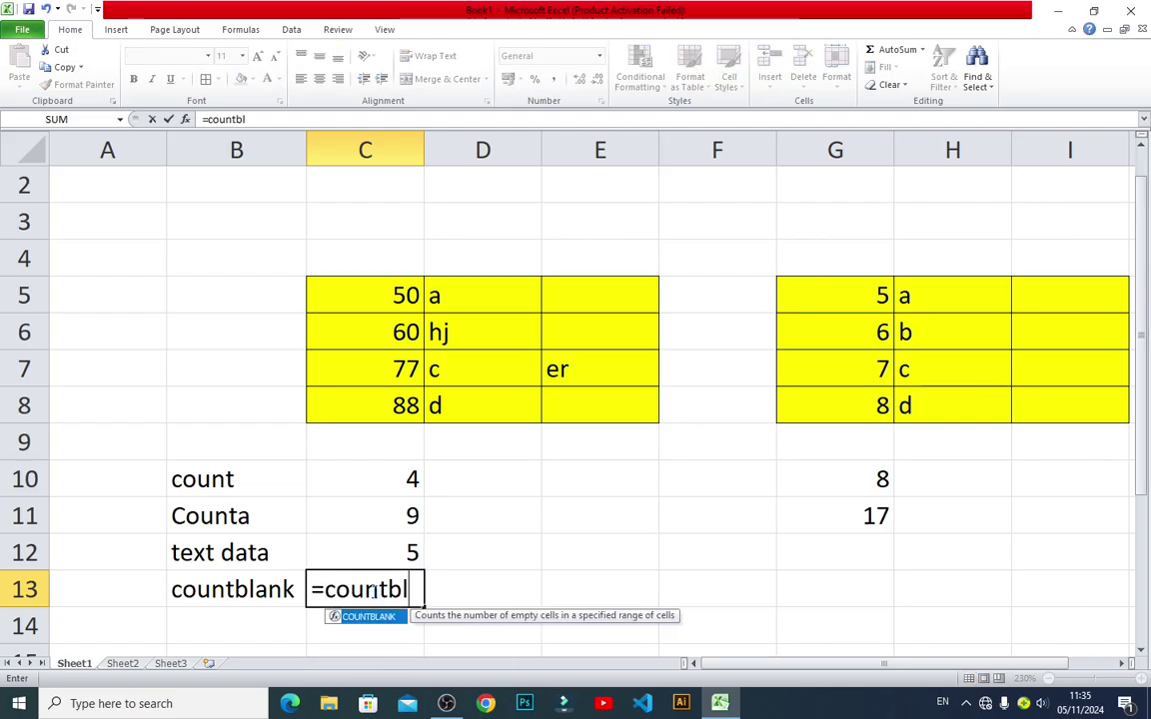
pyautogui.write('ank')
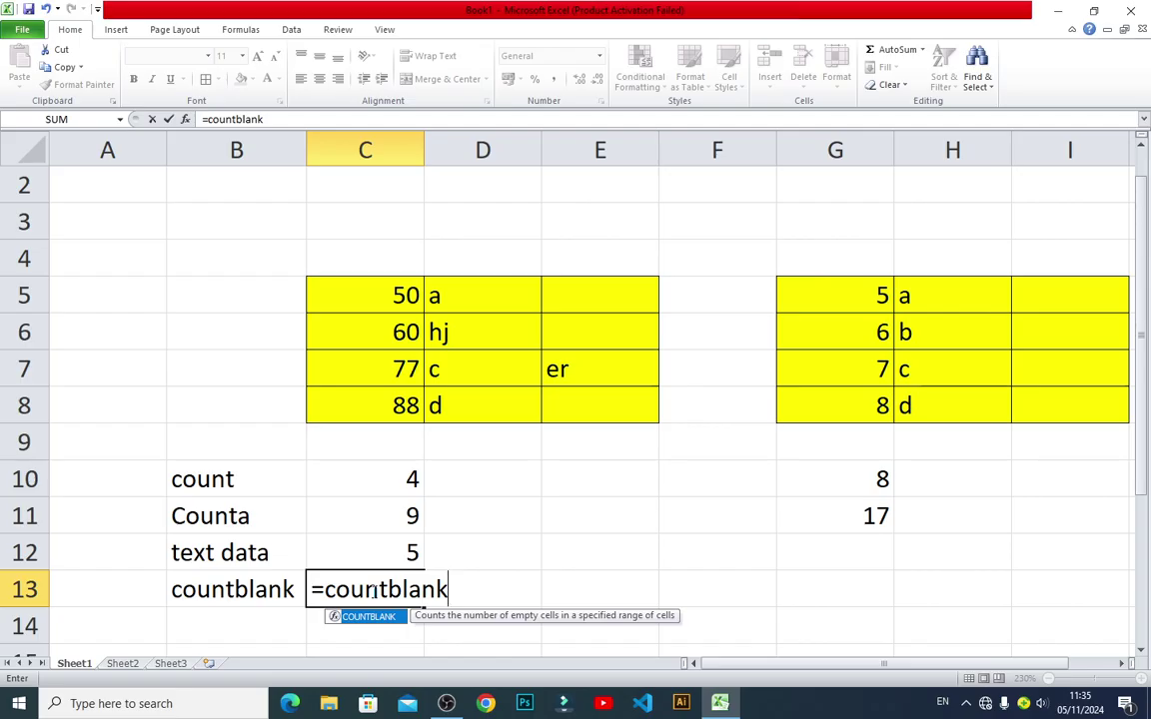
pyautogui.press('Return')
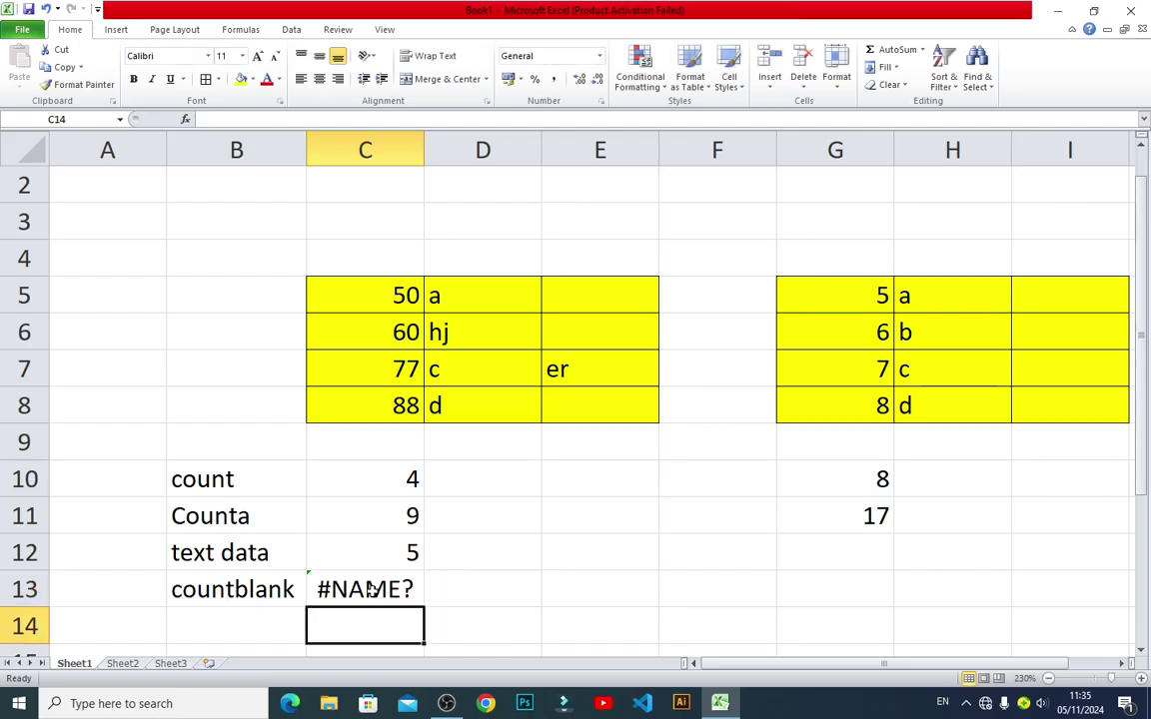
pyautogui.click(370, 589)
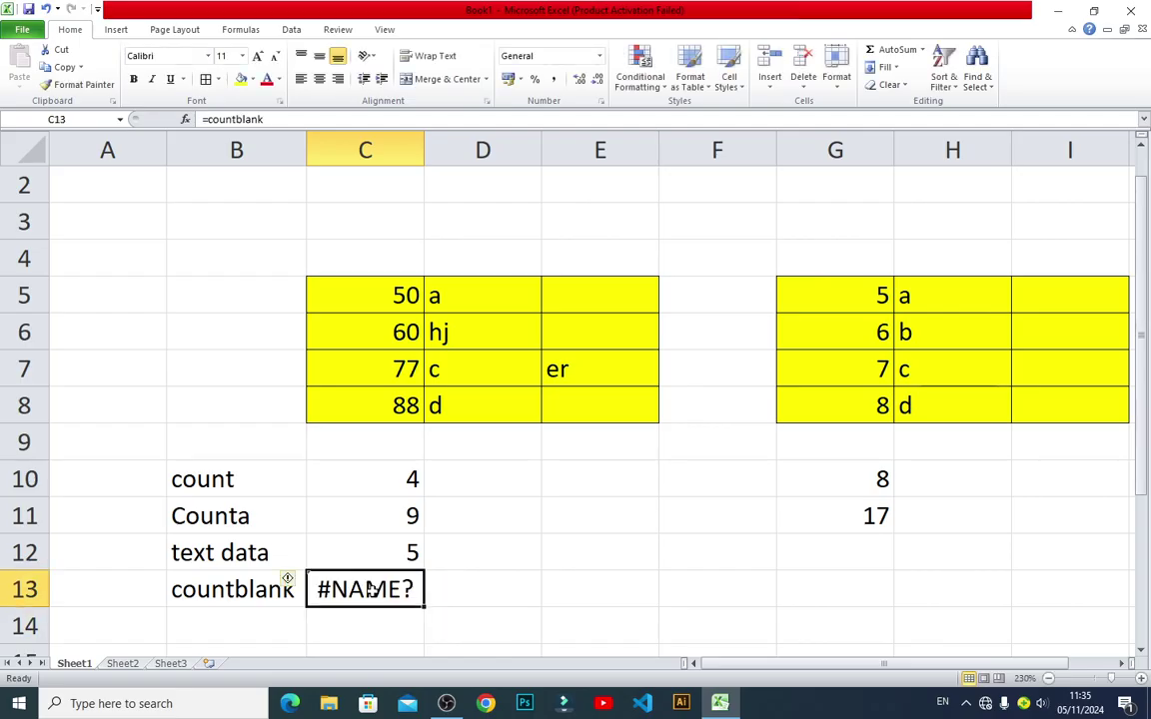
pyautogui.doubleClick(369, 590)
pyautogui.click(460, 587)
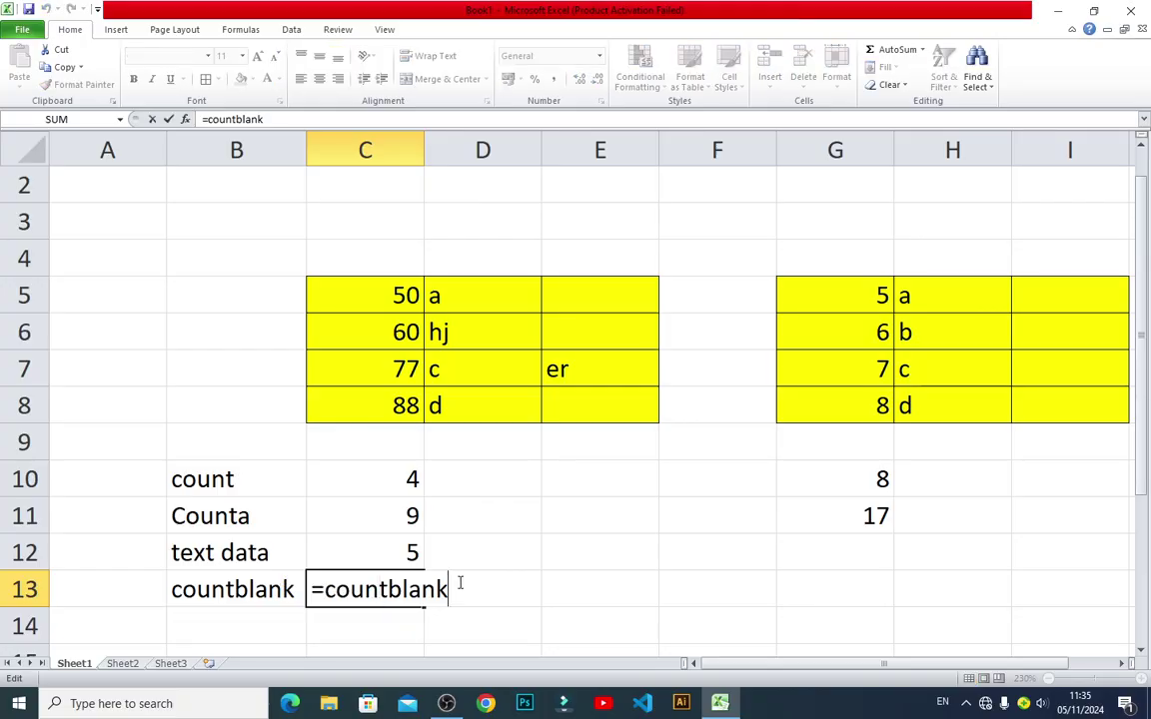
pyautogui.press('BackSpace')
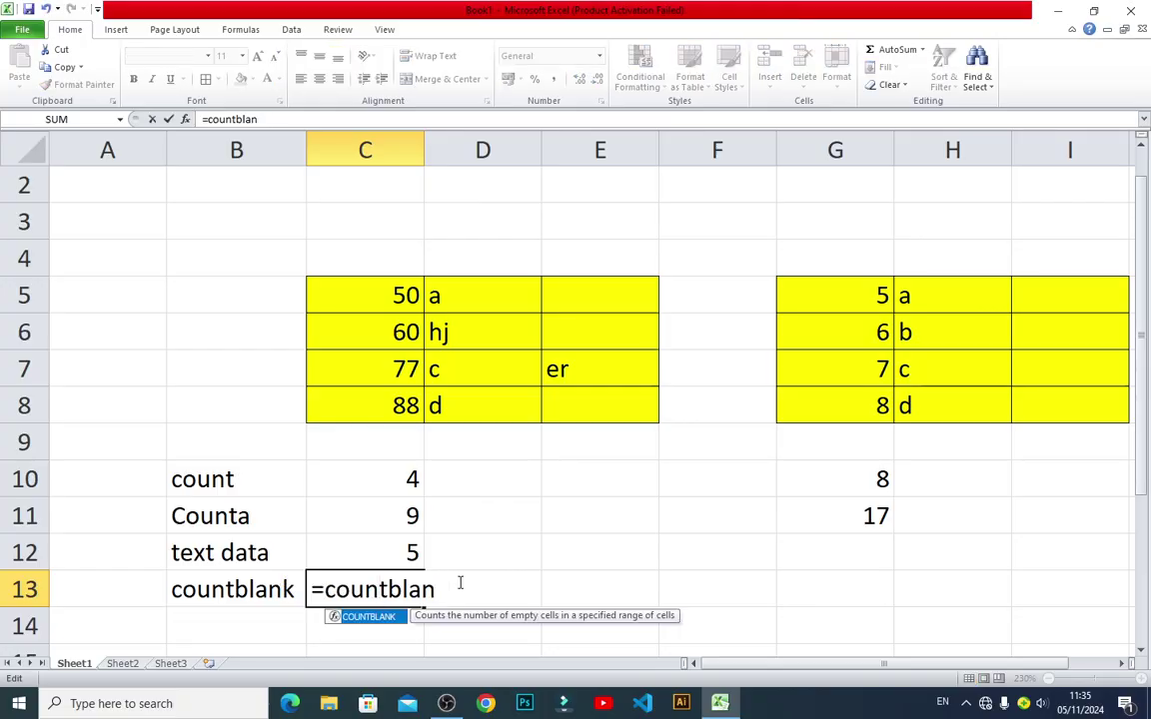
pyautogui.write('k')
pyautogui.press('Tab')
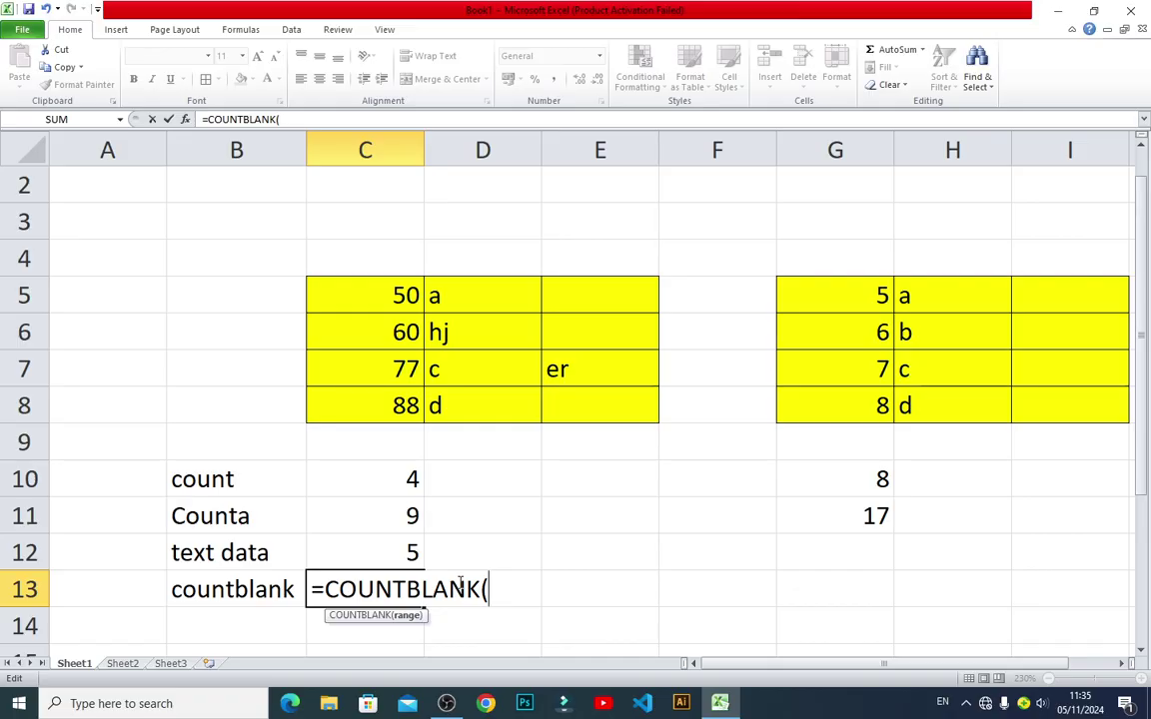
# - Give COUNTBLANK the first table range C5:E8, returning 3 blank cells
pyautogui.scroll(-1, 352, 578)
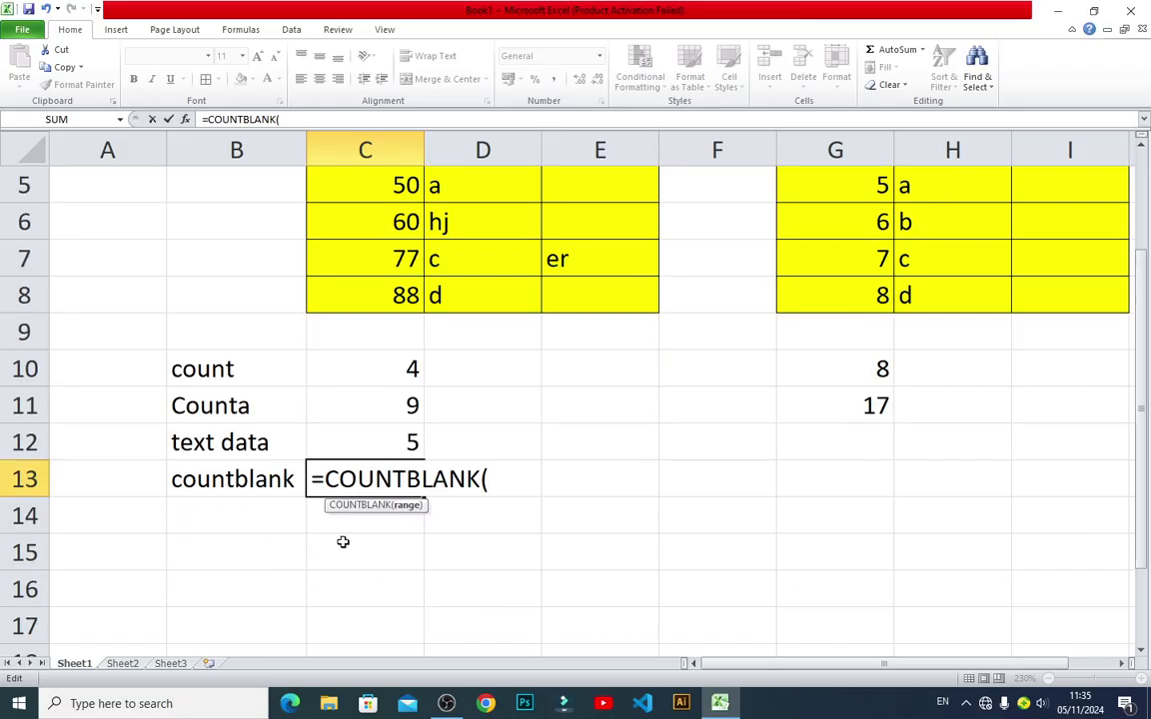
pyautogui.scroll(1, 352, 529)
pyautogui.click(385, 310)
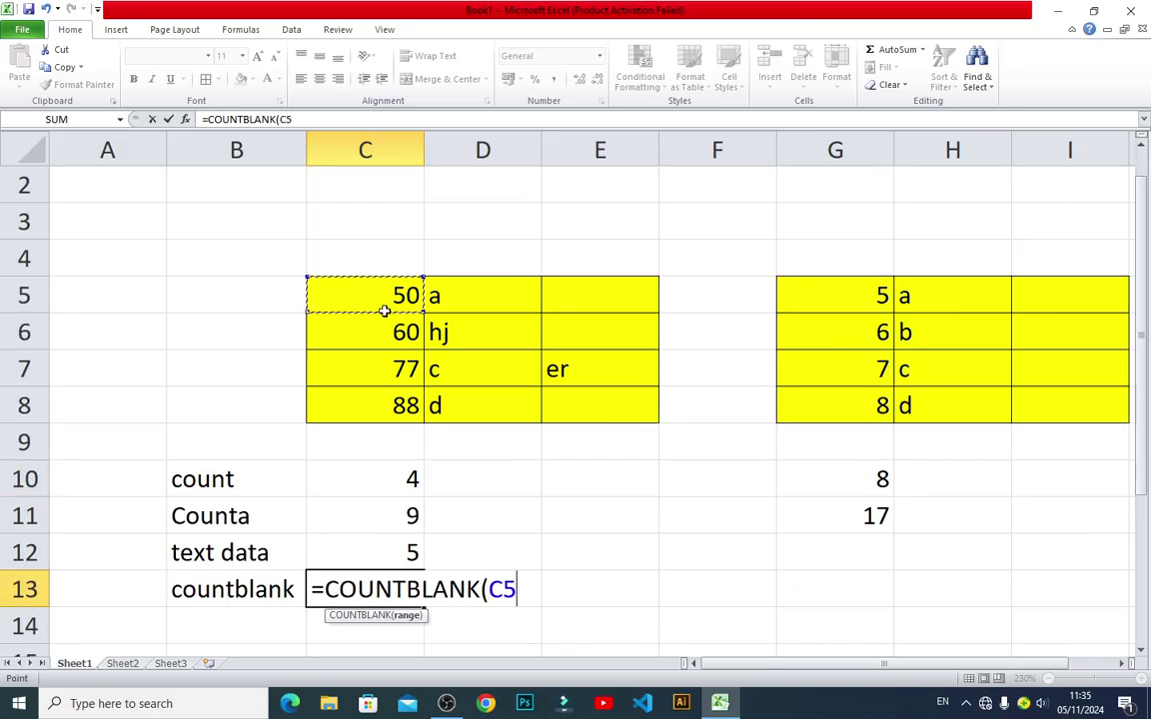
pyautogui.moveTo(384, 310); pyautogui.dragTo(549, 395)
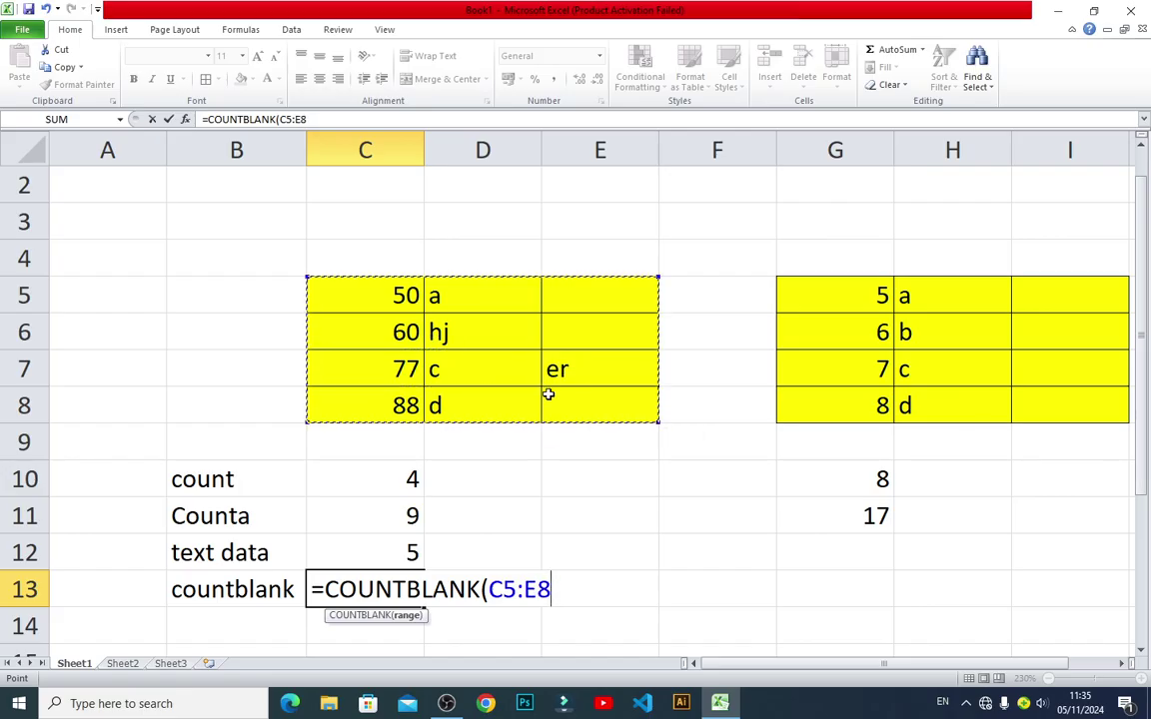
pyautogui.write(')')
pyautogui.press('Return')
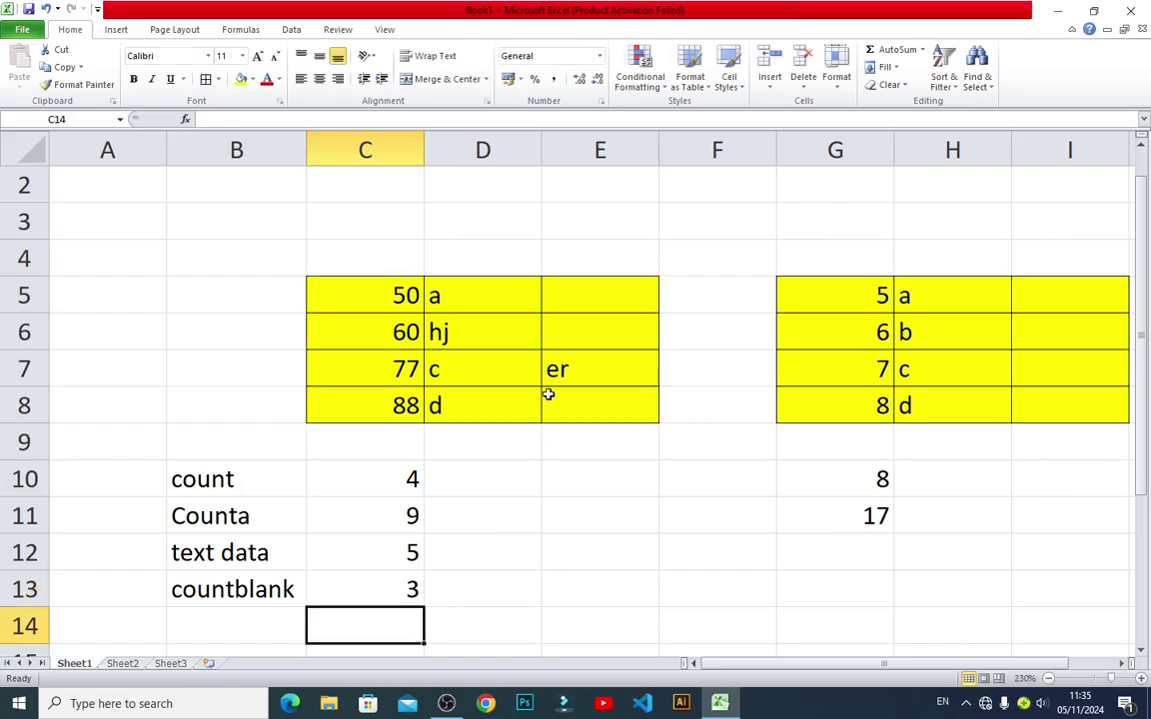
# - Review the C13 formula and the first table's empty cells E5, E6 and E8
pyautogui.press('Up')
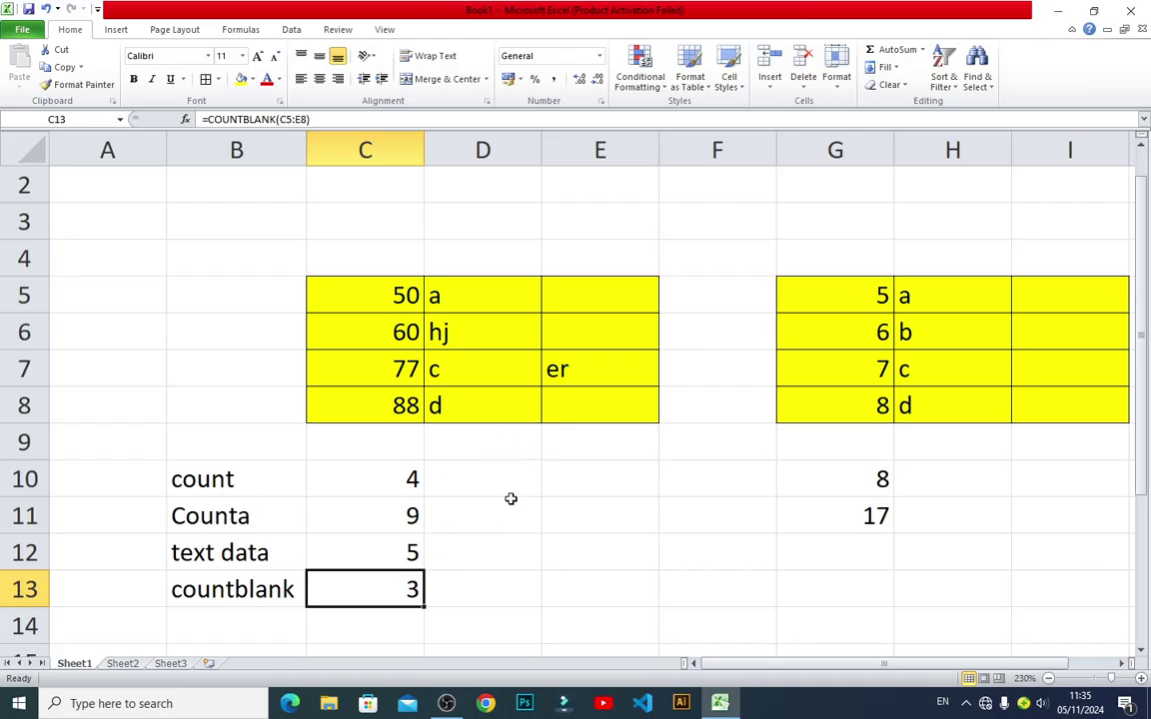
pyautogui.click(595, 411)
pyautogui.click(599, 331)
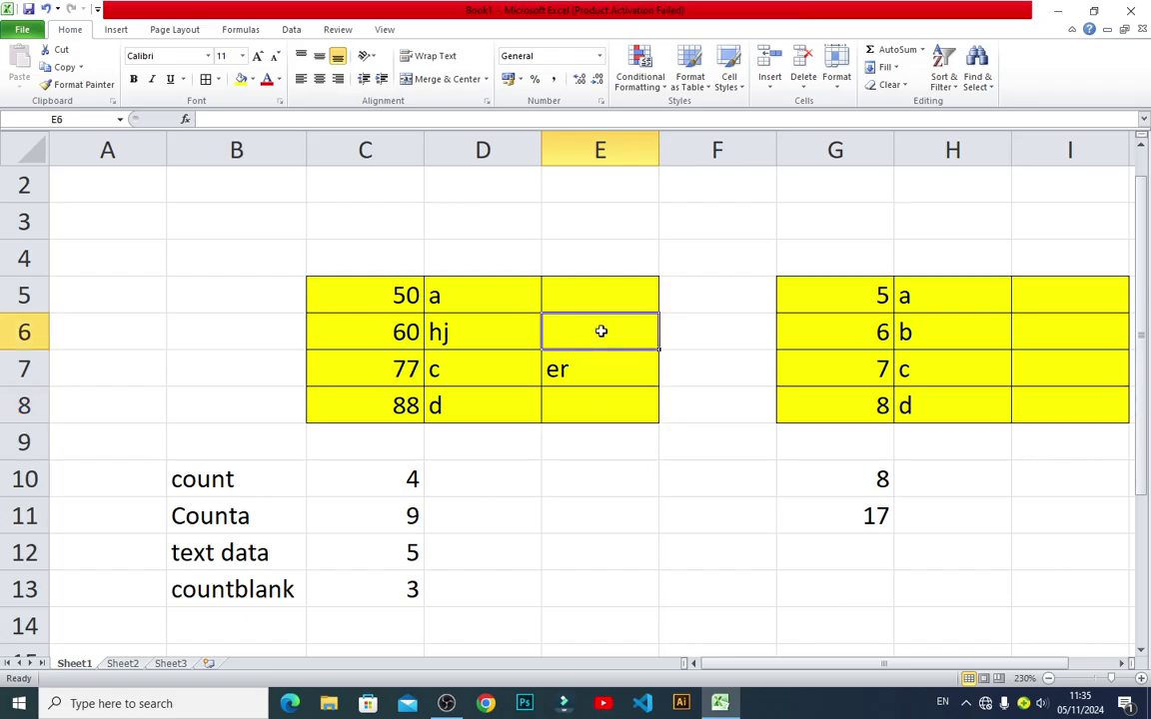
pyautogui.click(602, 297)
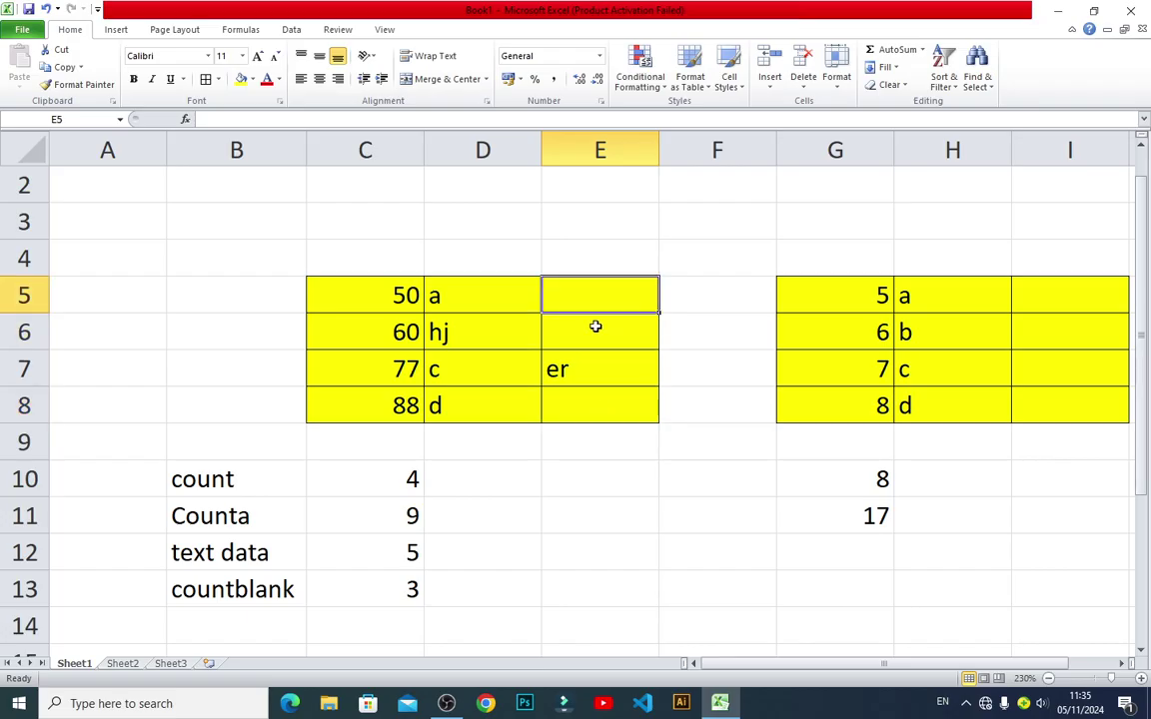
# - Clear the 50 from C5 and check the countblank result in C13
pyautogui.click(402, 300)
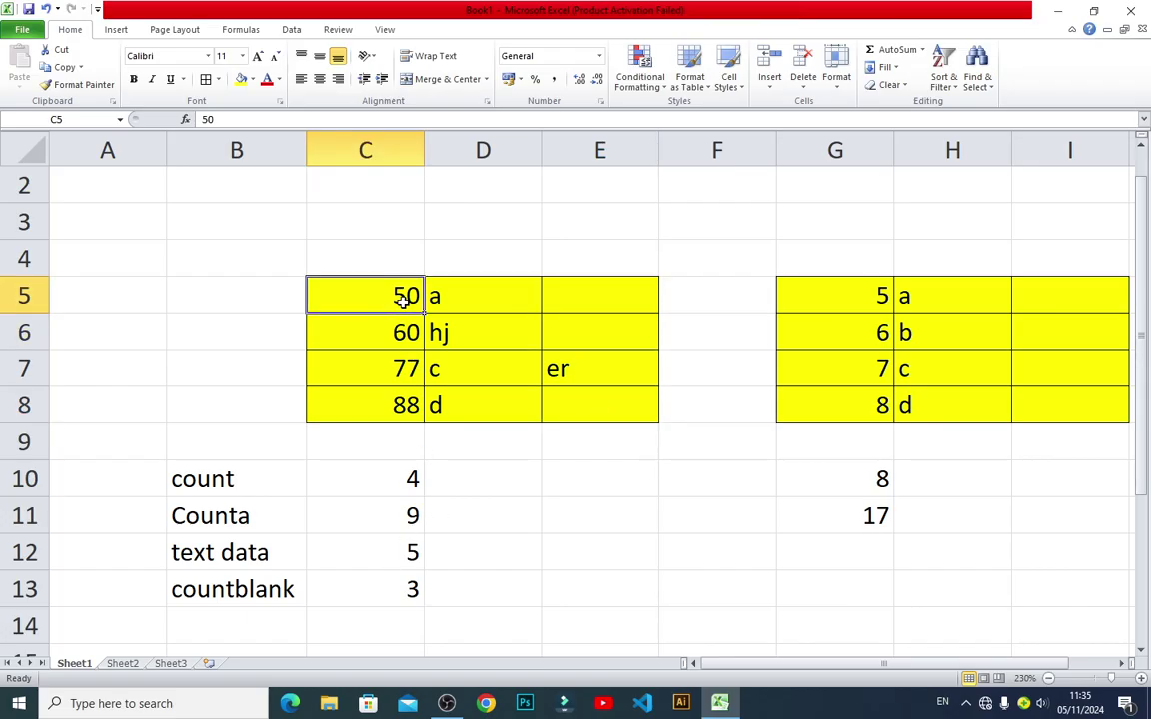
pyautogui.press('BackSpace')
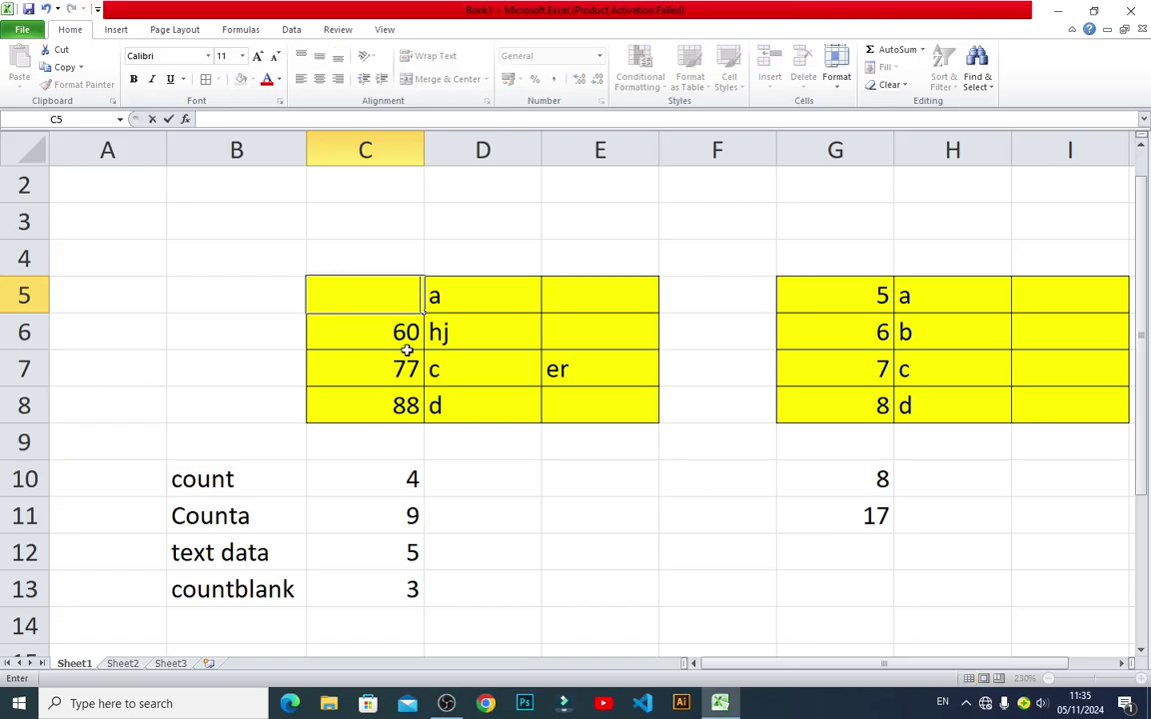
pyautogui.click(407, 347)
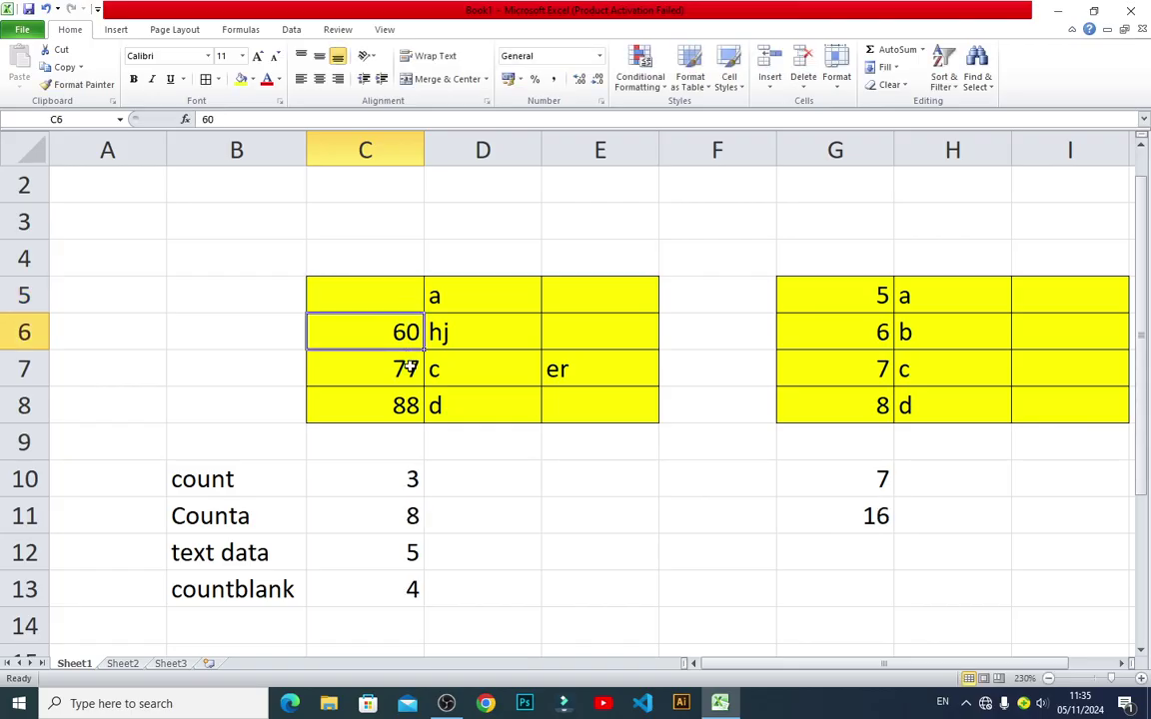
pyautogui.click(387, 587)
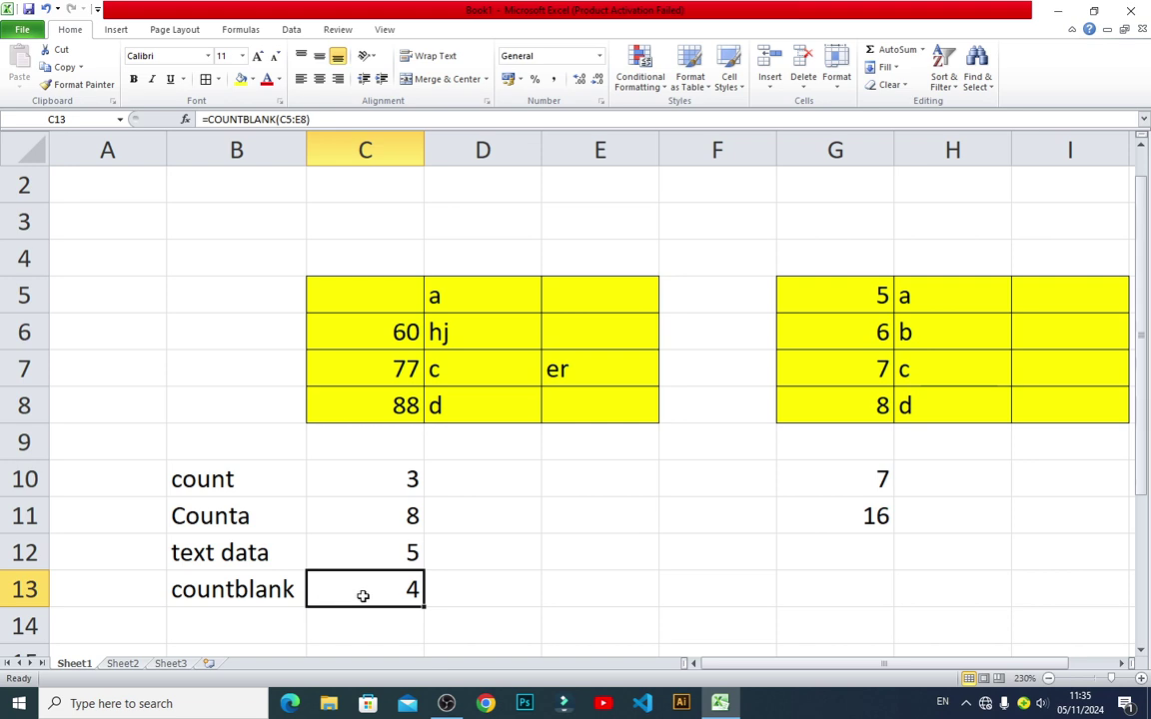
pyautogui.click(859, 579)
# - Enter =COUNTBLANK(C5:E8,G5:I8) in G13, triggering a too-many-arguments warning
pyautogui.write('=')
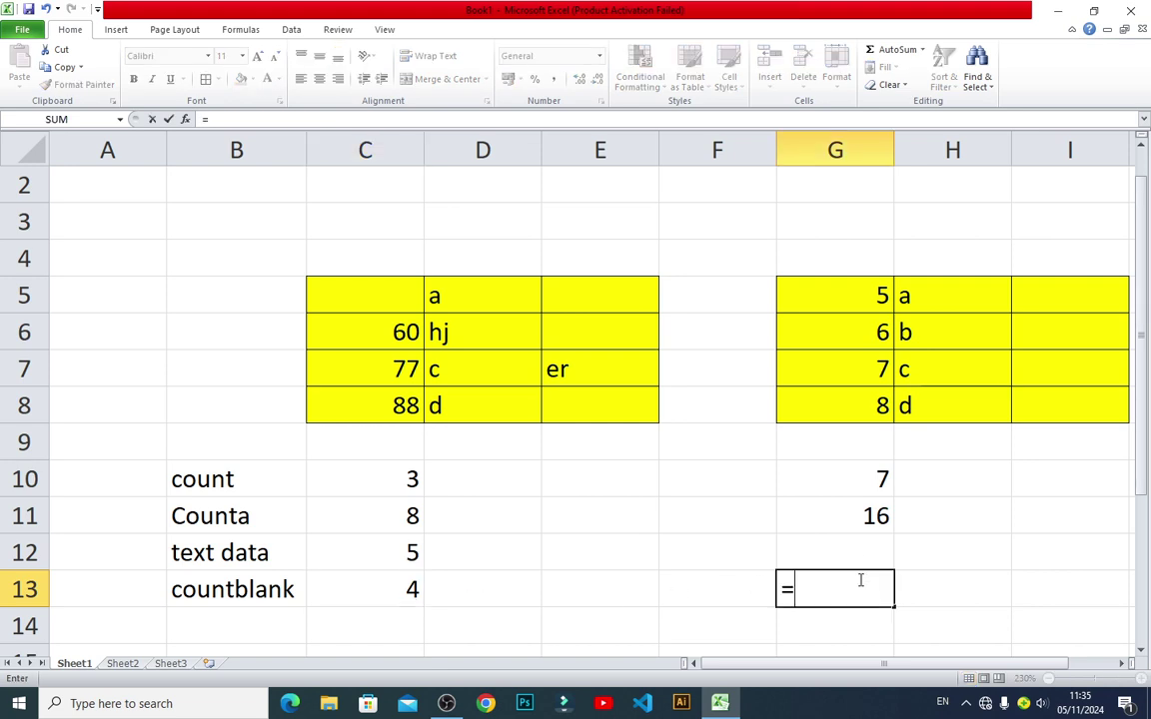
pyautogui.write('count')
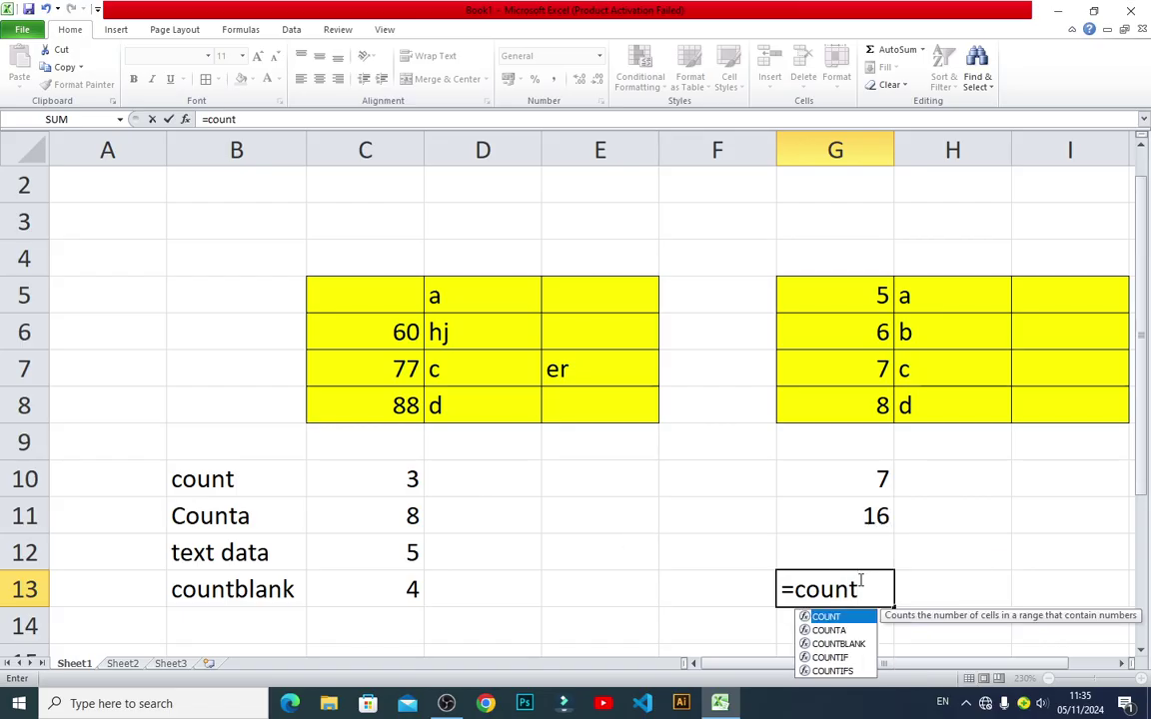
pyautogui.press('Down')
pyautogui.press('Down')
pyautogui.press('Tab')
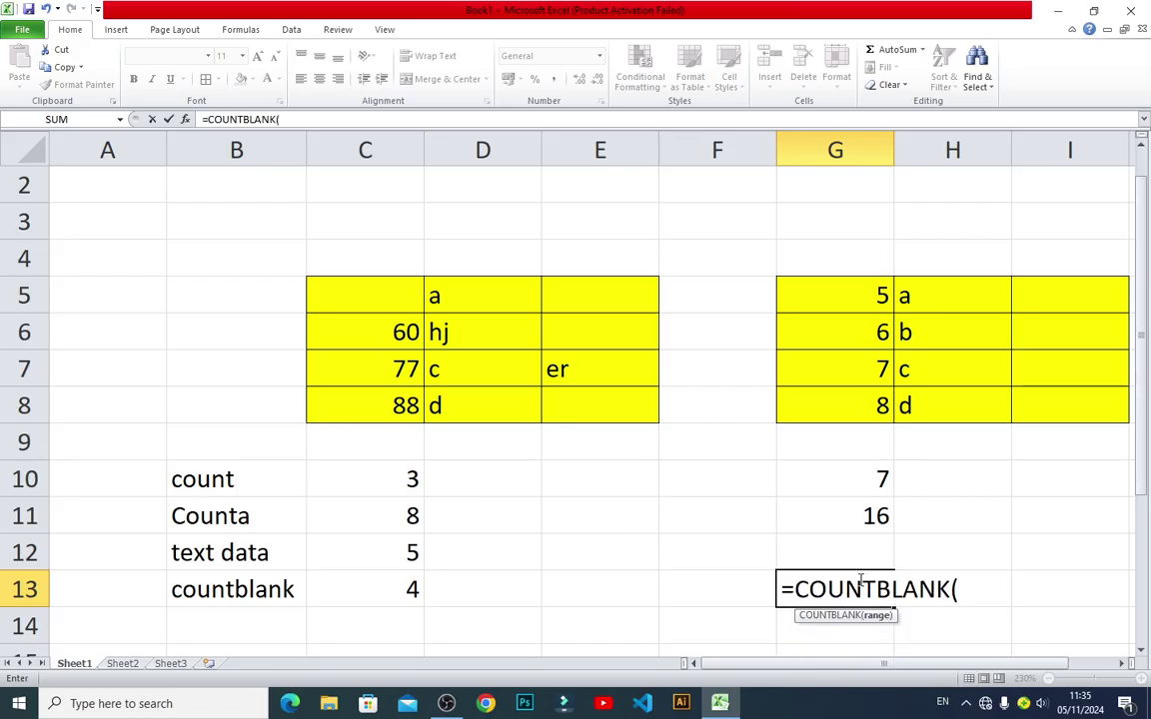
pyautogui.moveTo(333, 305); pyautogui.dragTo(554, 389)
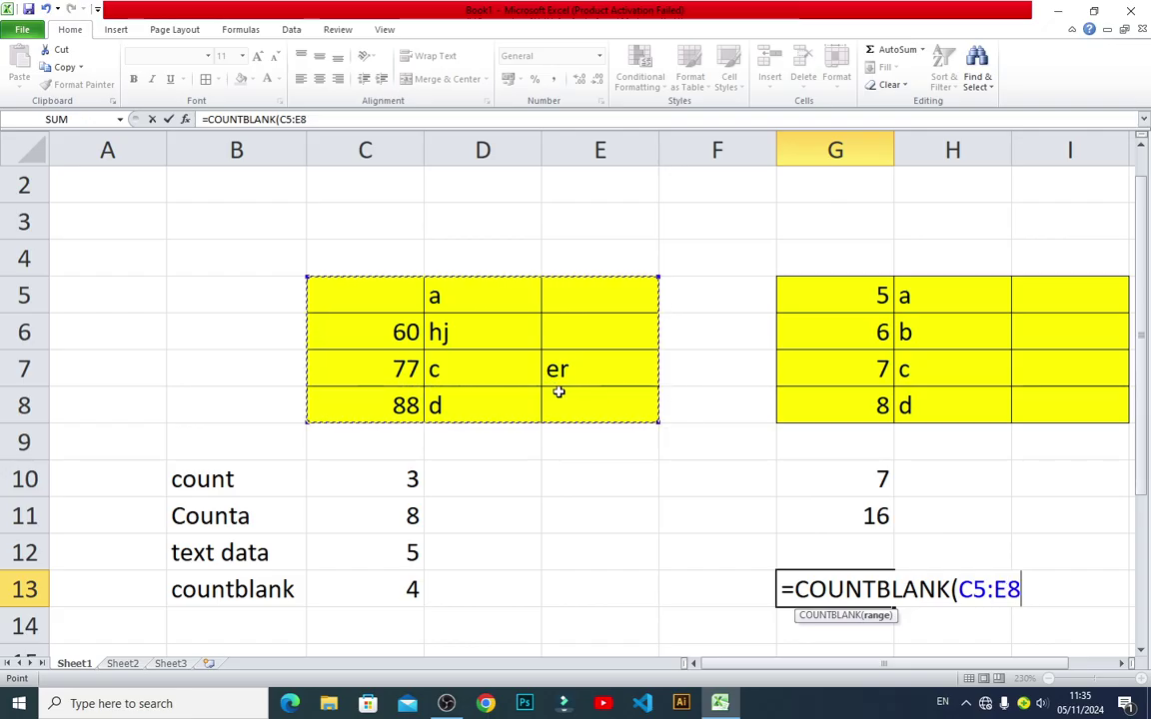
pyautogui.write(',')
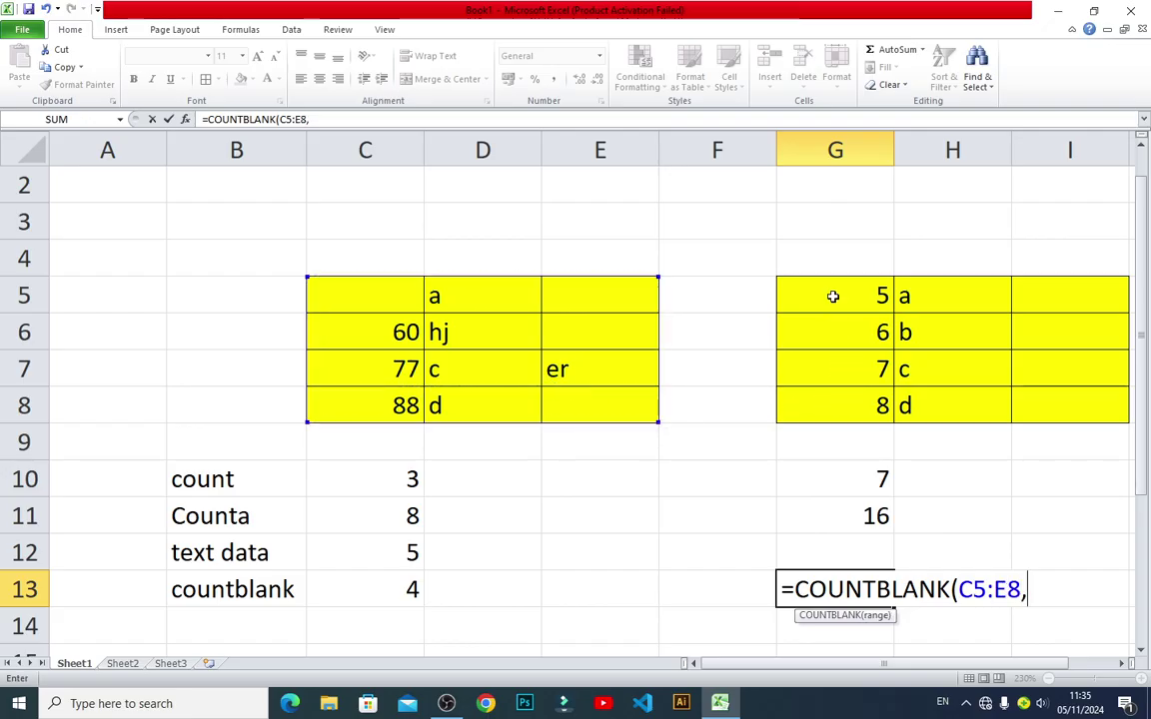
pyautogui.moveTo(832, 295); pyautogui.dragTo(1017, 397)
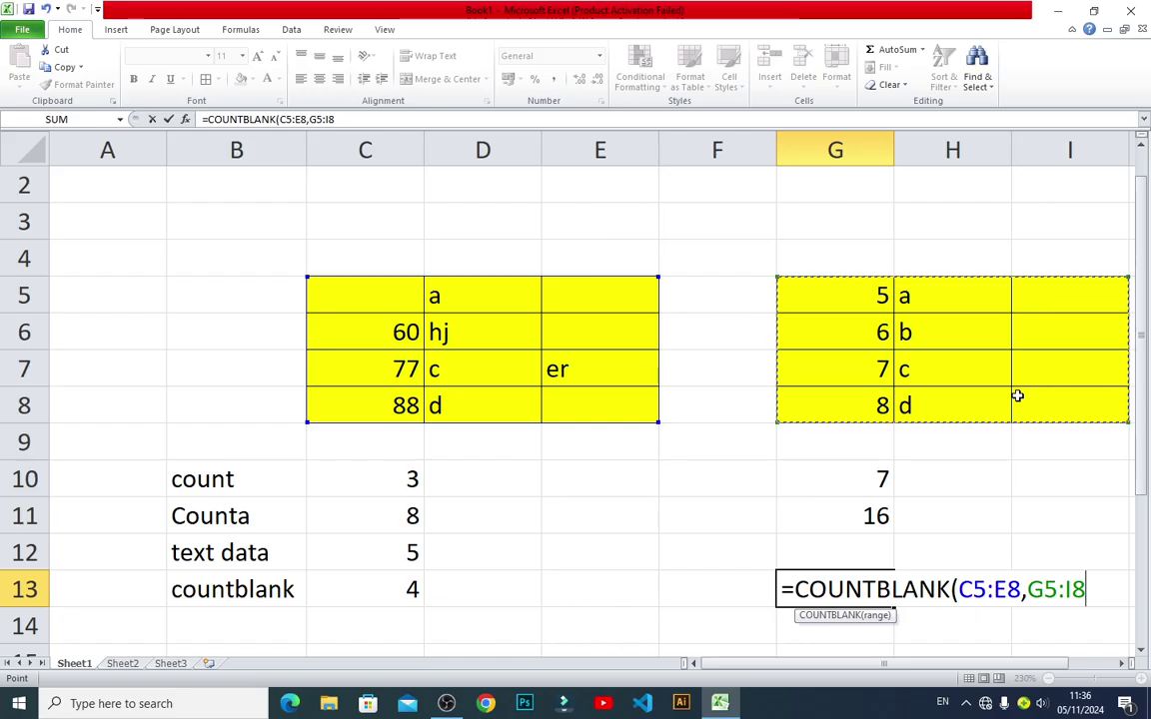
pyautogui.write(')')
pyautogui.press('Return')
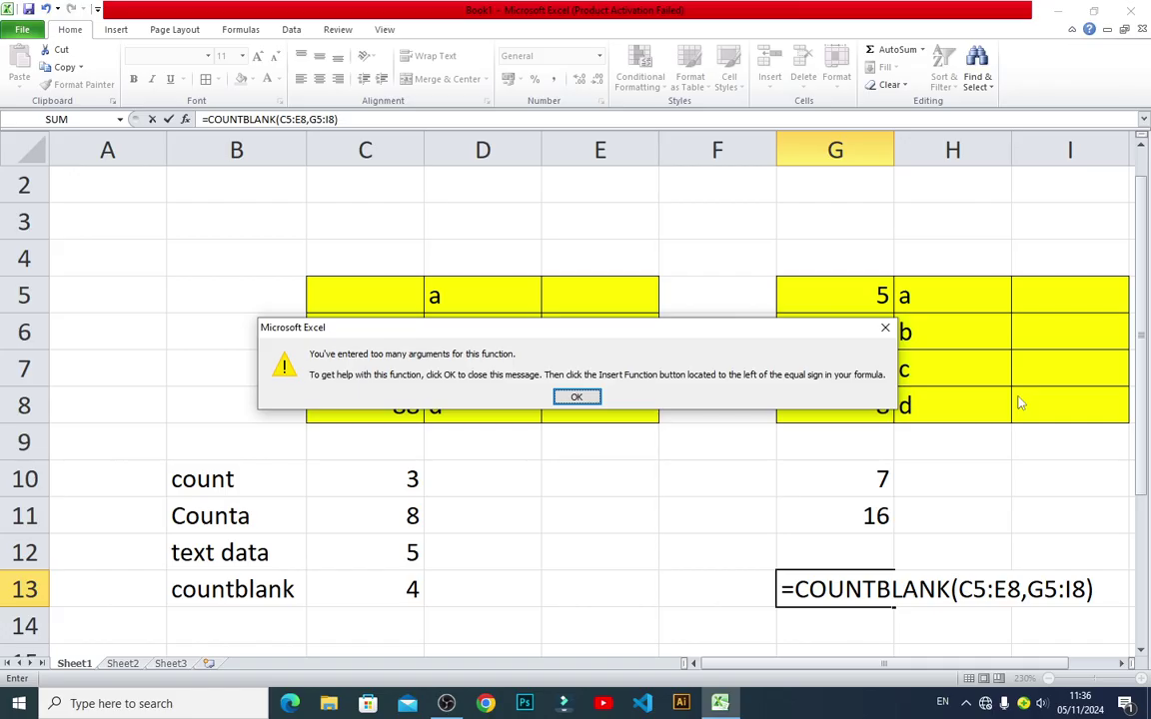
# - Close the too-many-arguments warning and cancel the G13 entry
pyautogui.click(576, 397)
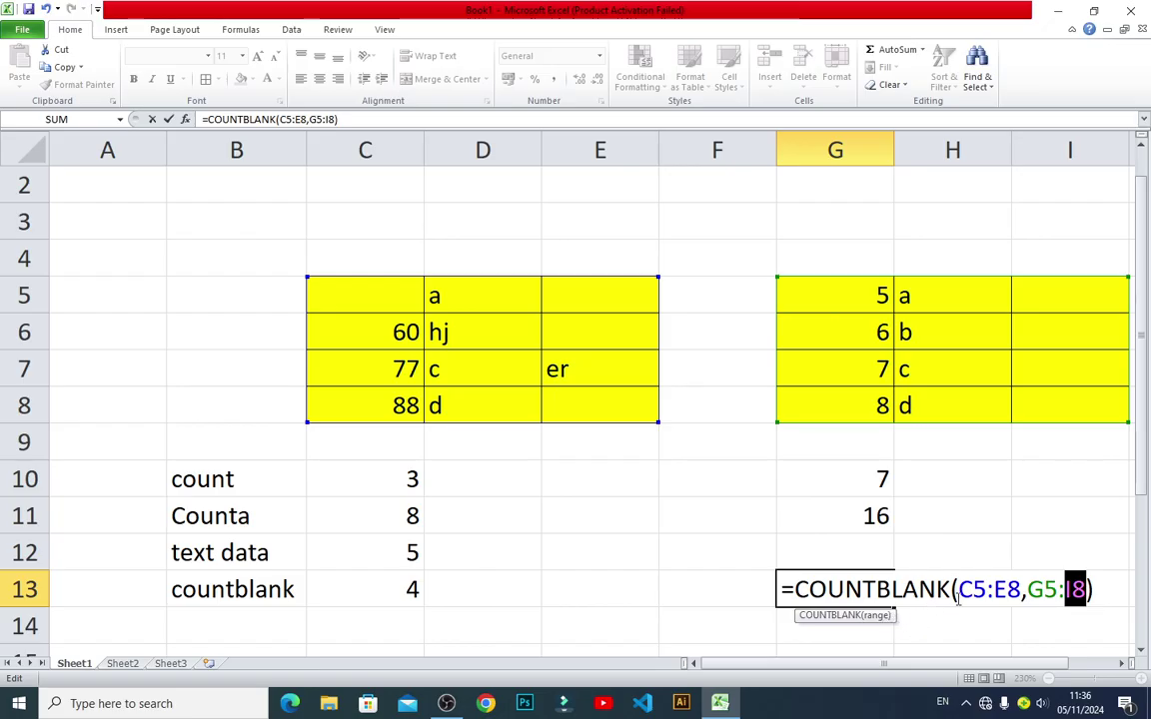
pyautogui.press('Escape')
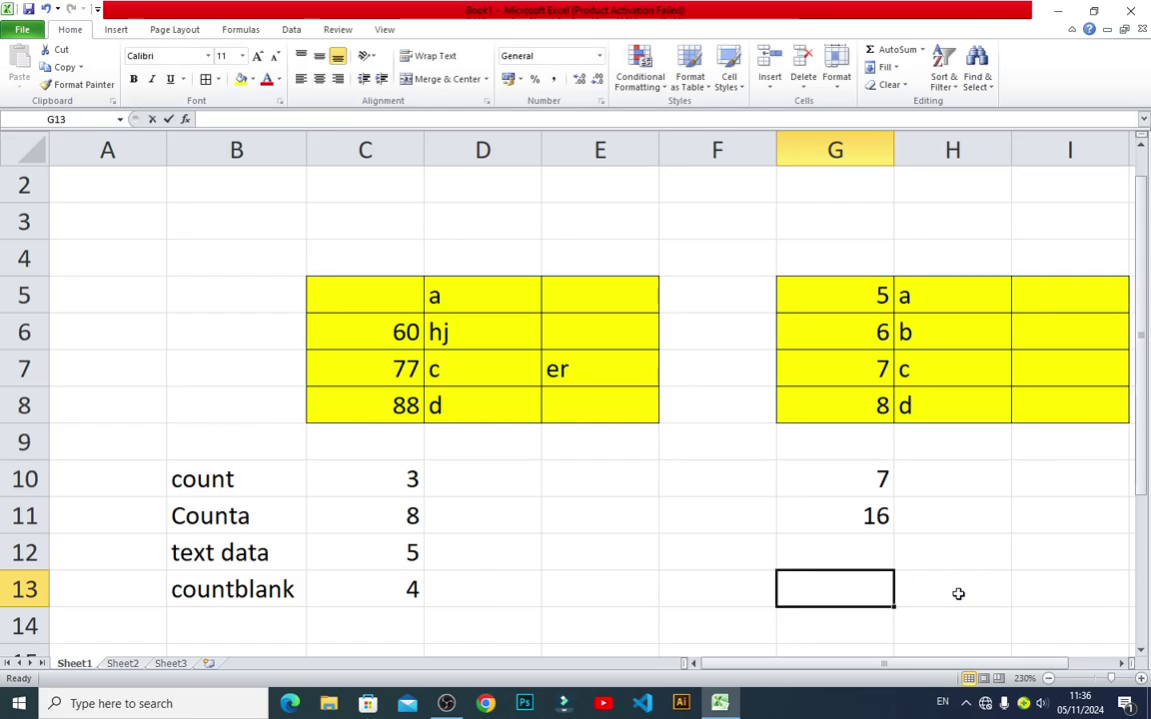
# - Enter =COUNTBLANK(C5:I8) in G13, covering both tables and the gap column
pyautogui.write('=-')
pyautogui.write('c')
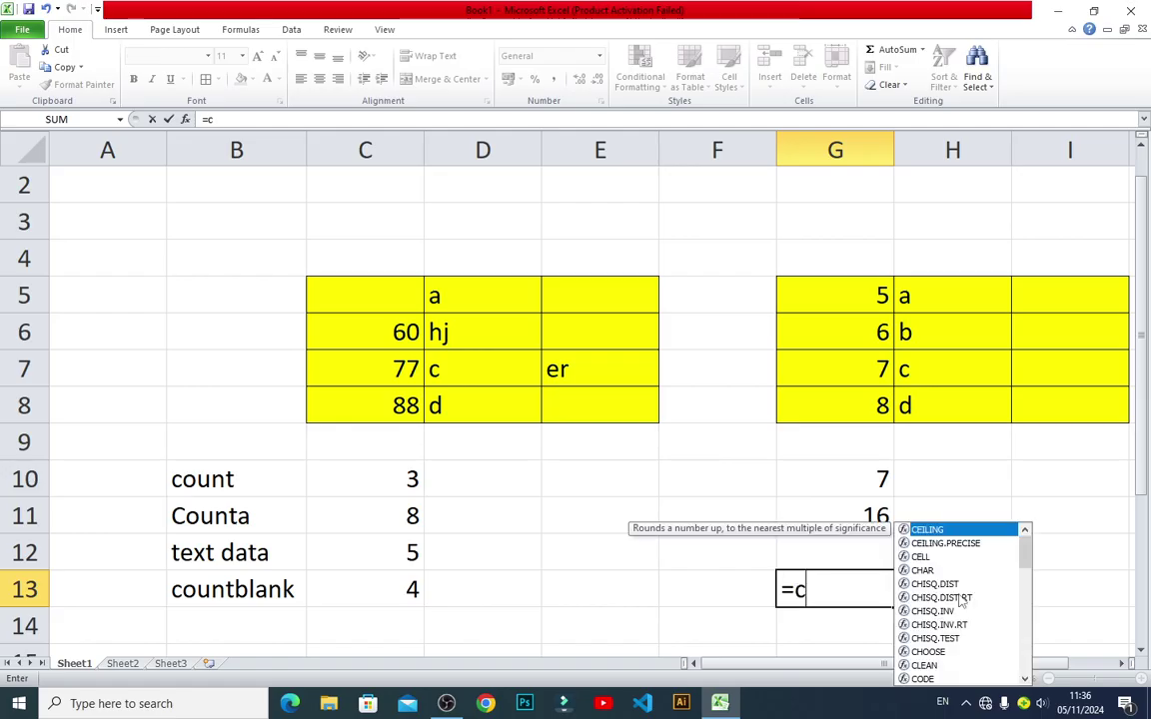
pyautogui.write('ountblank')
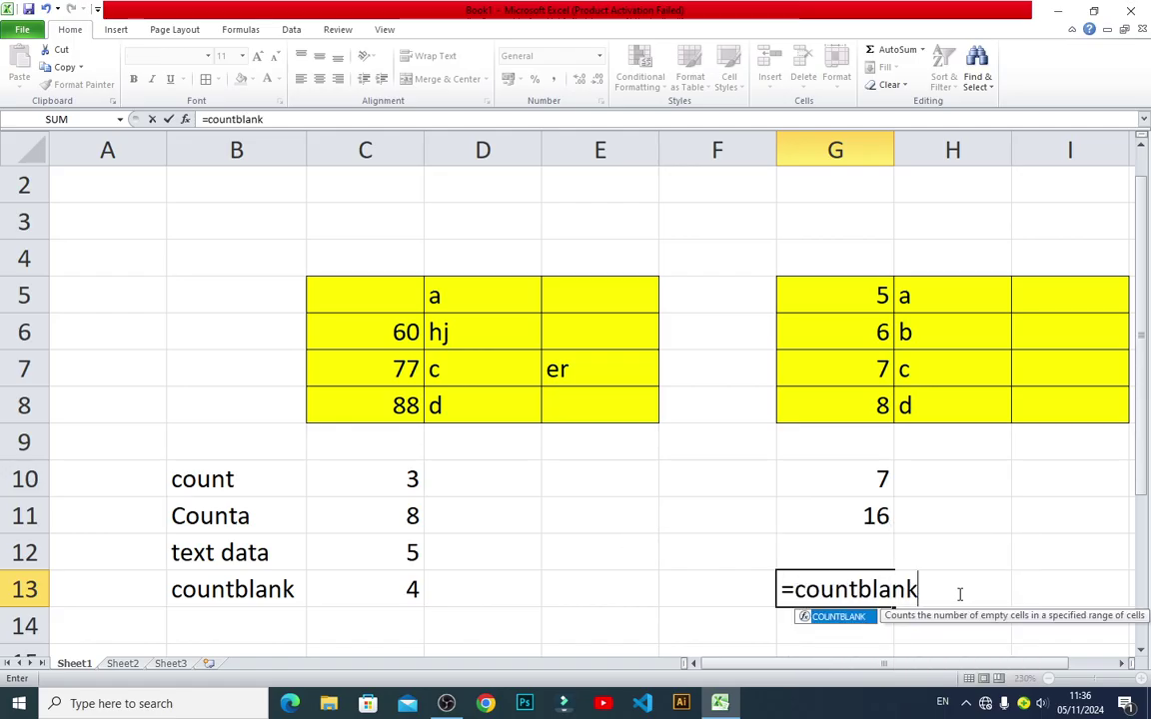
pyautogui.press('Tab')
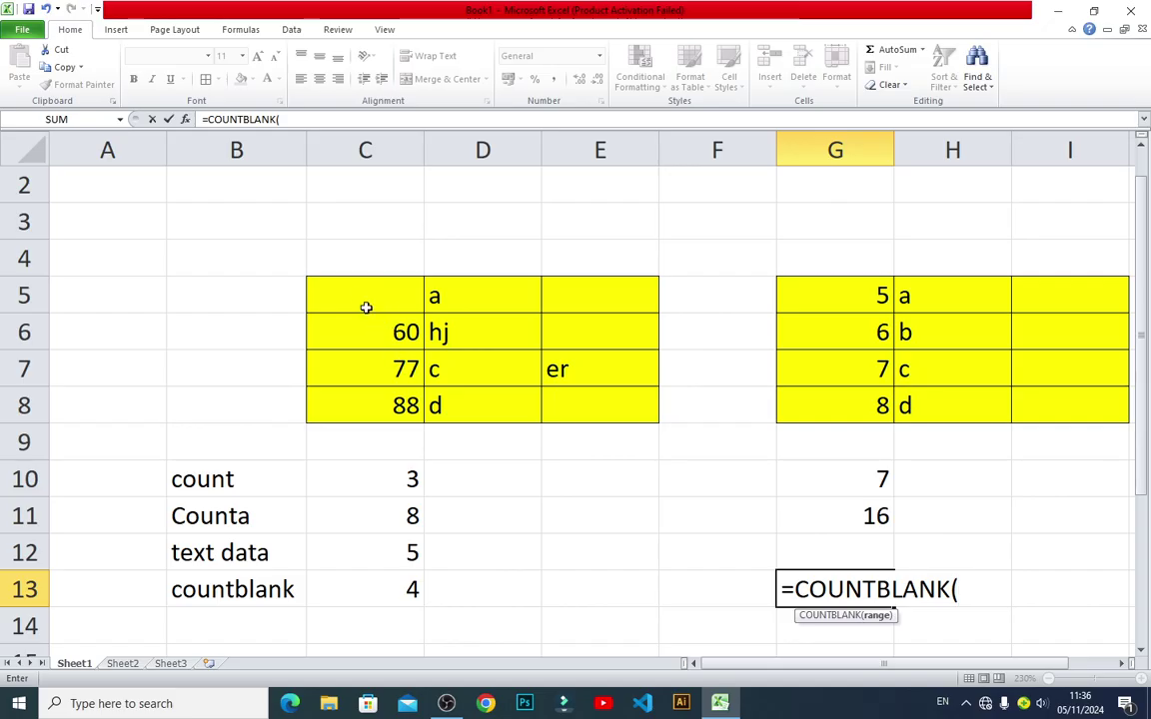
pyautogui.moveTo(360, 300)
pyautogui.mouseDown()
pyautogui.moveTo(596, 391)
pyautogui.moveTo(1076, 409)
pyautogui.mouseUp()
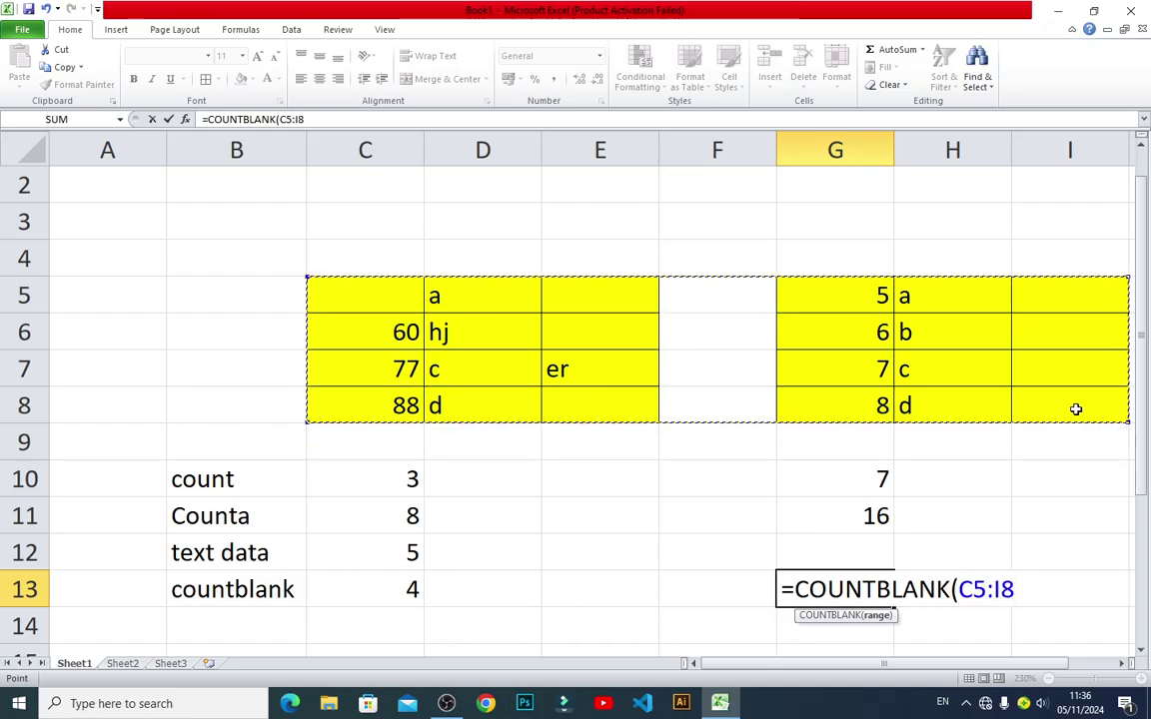
pyautogui.write(')')
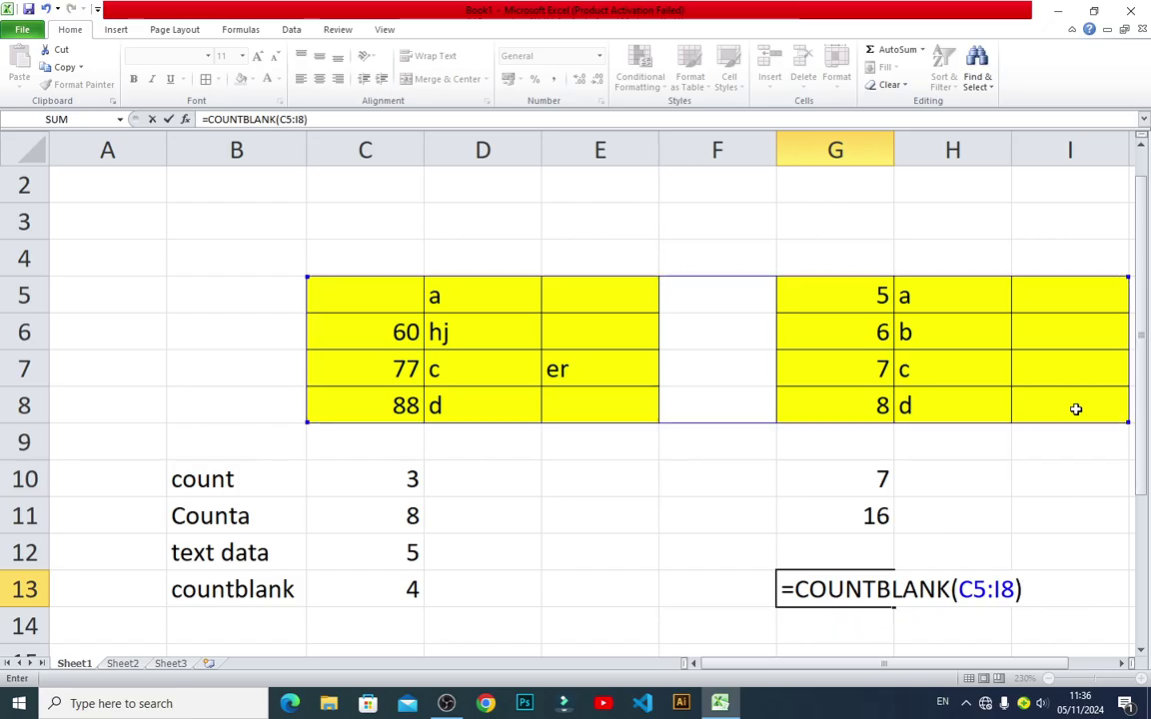
pyautogui.press('Return')
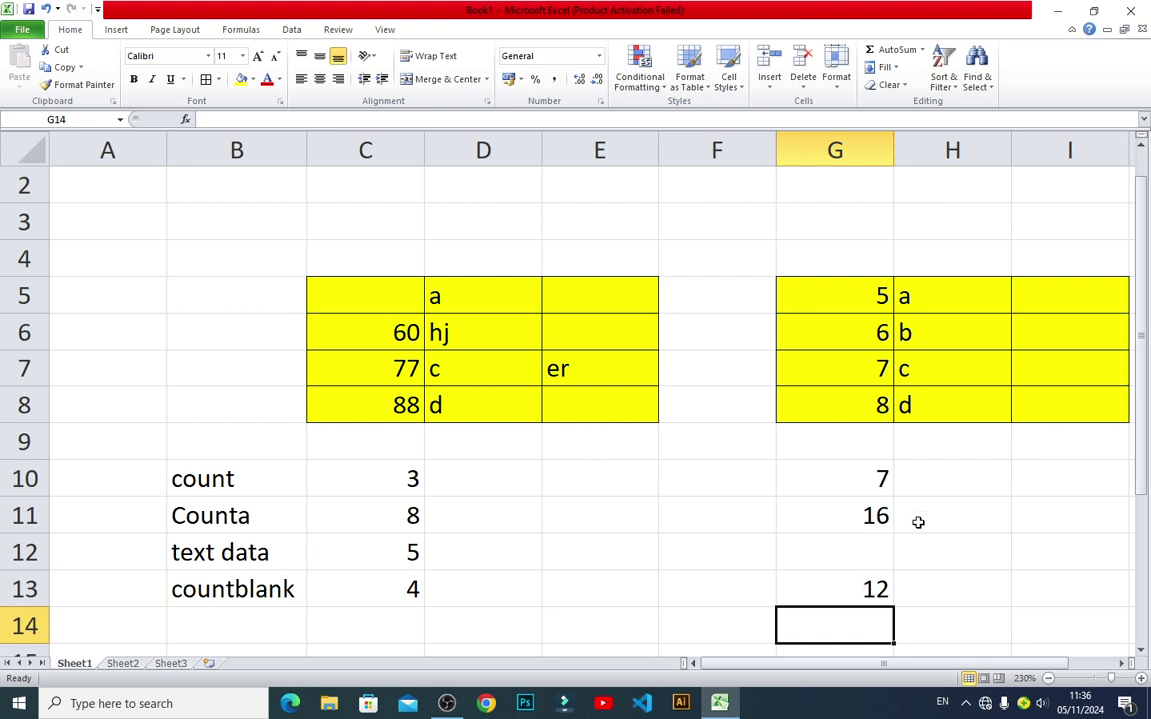
# - Point out the empty cells I5:I8, E5, E6, E8 and the emptied C5
pyautogui.click(1057, 301)
pyautogui.click(1060, 331)
pyautogui.click(1057, 368)
pyautogui.click(1057, 404)
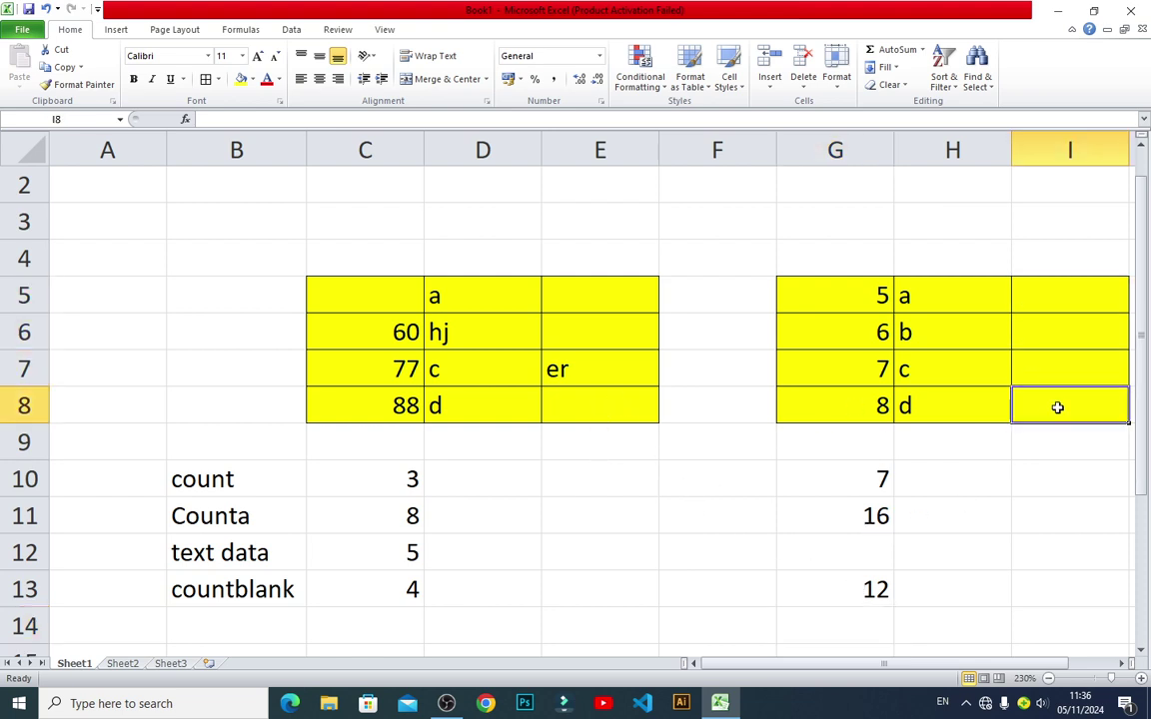
pyautogui.click(625, 305)
pyautogui.click(621, 340)
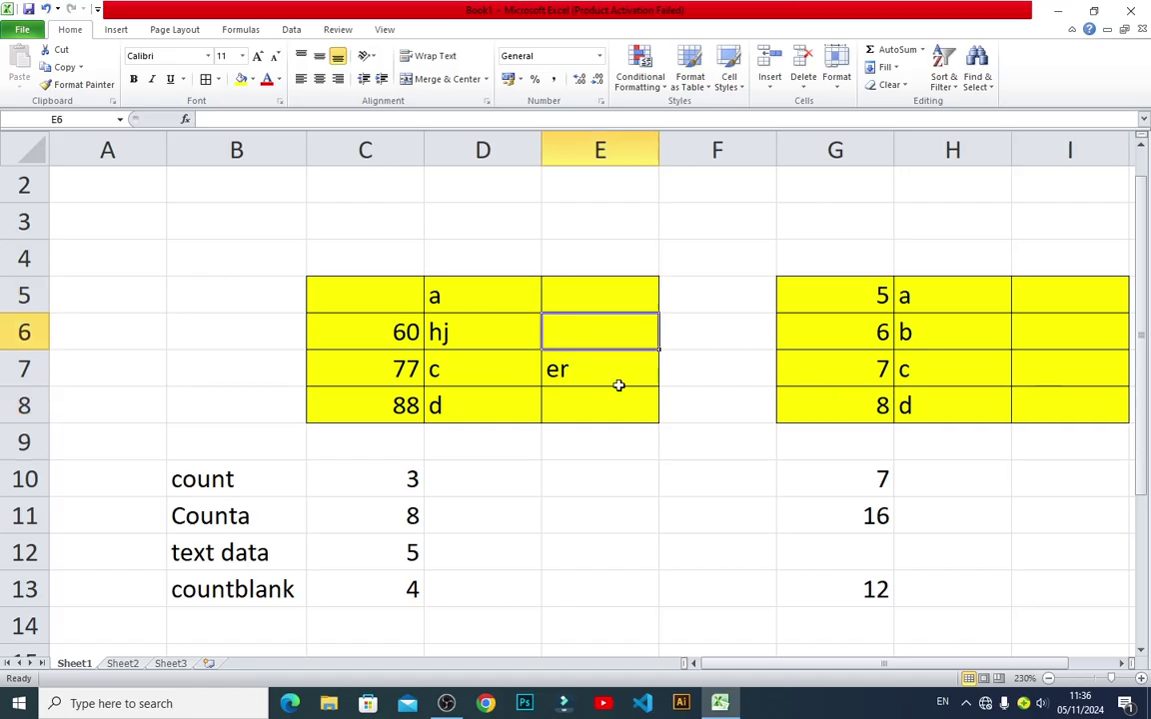
pyautogui.click(610, 397)
pyautogui.click(365, 293)
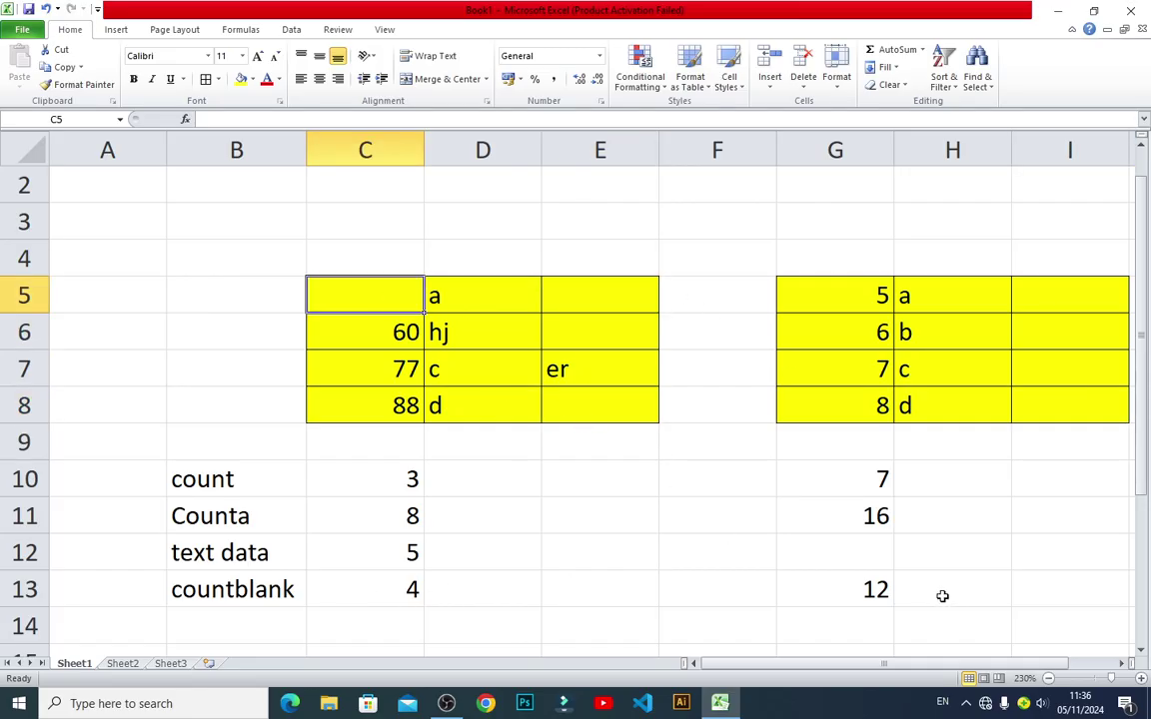
# - Review G13's =COUNTBLANK(C5:I8) formula and leave it unchanged at 12
pyautogui.click(868, 588)
pyautogui.doubleClick(865, 589)
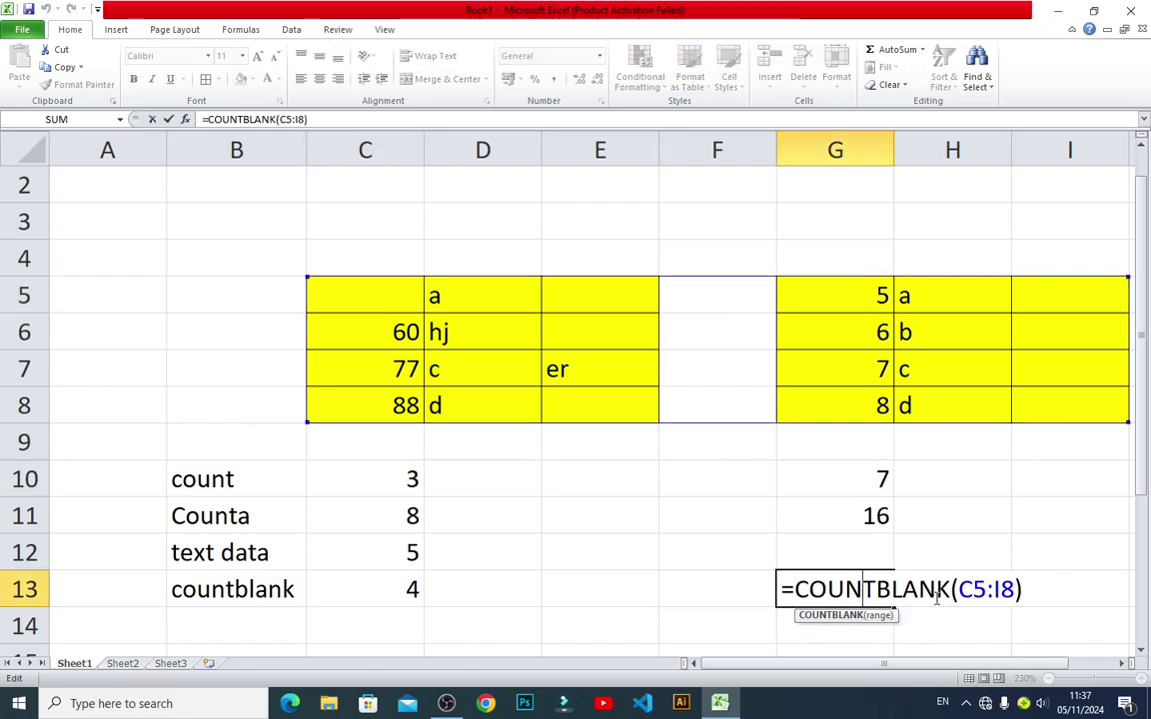
pyautogui.press('Escape')
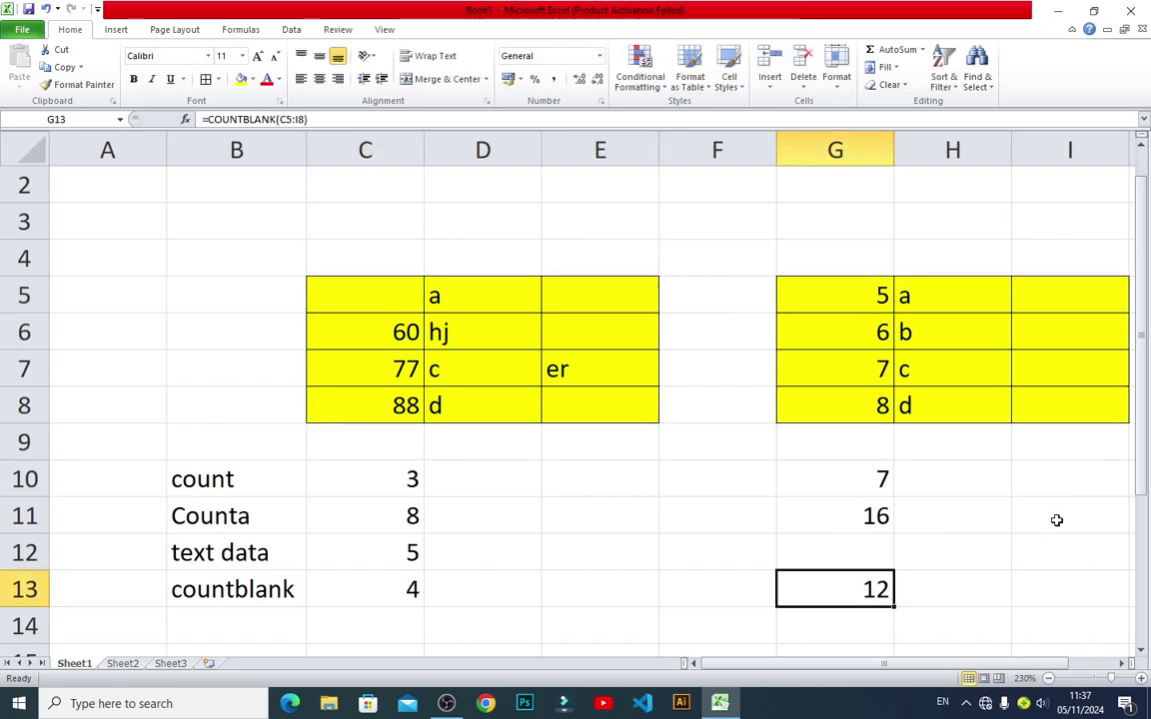
pyautogui.click(1120, 663)
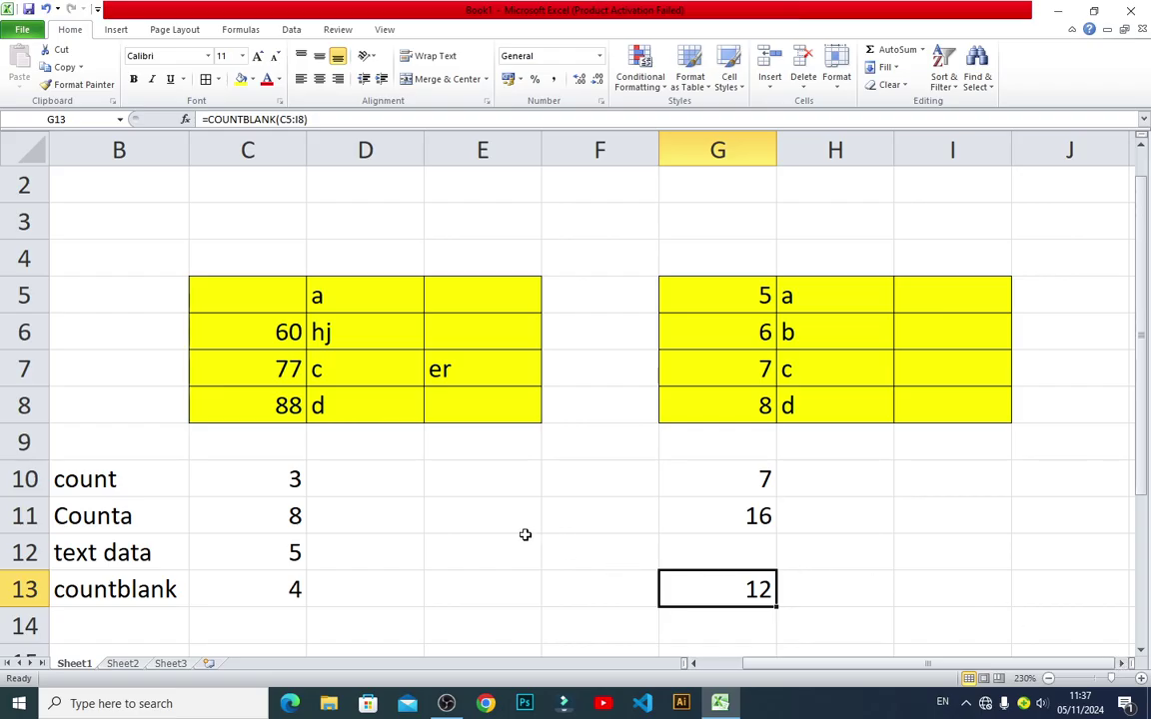
pyautogui.doubleClick(710, 590)
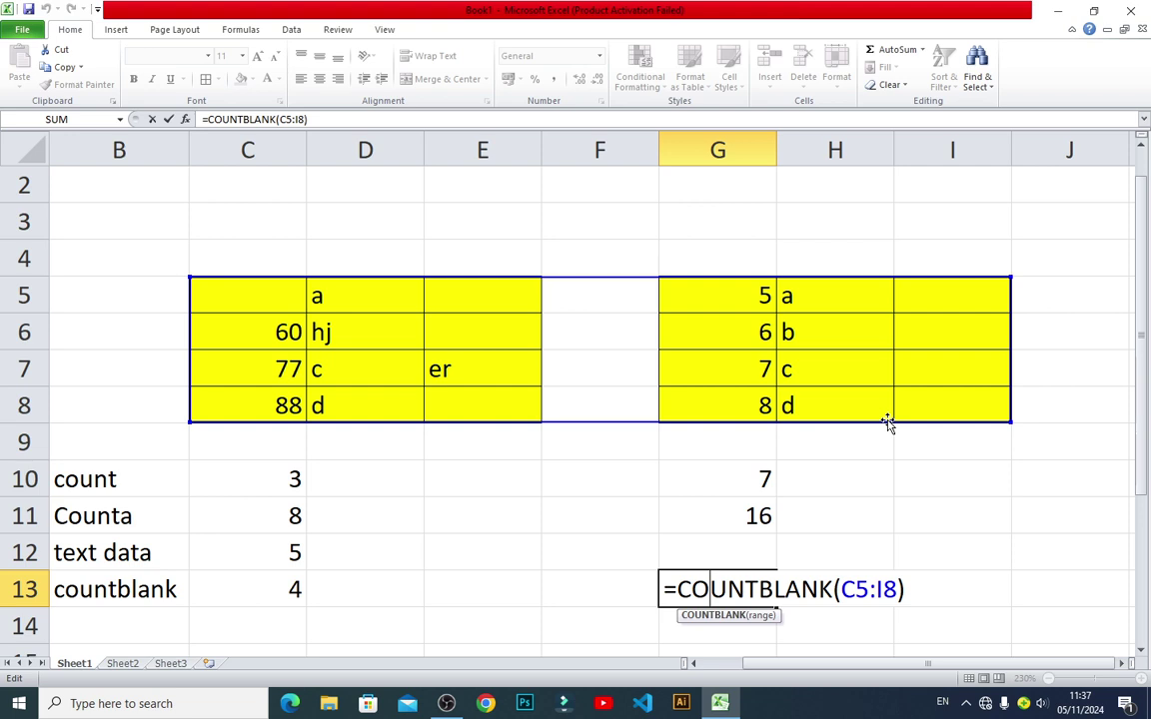
pyautogui.press('Return')
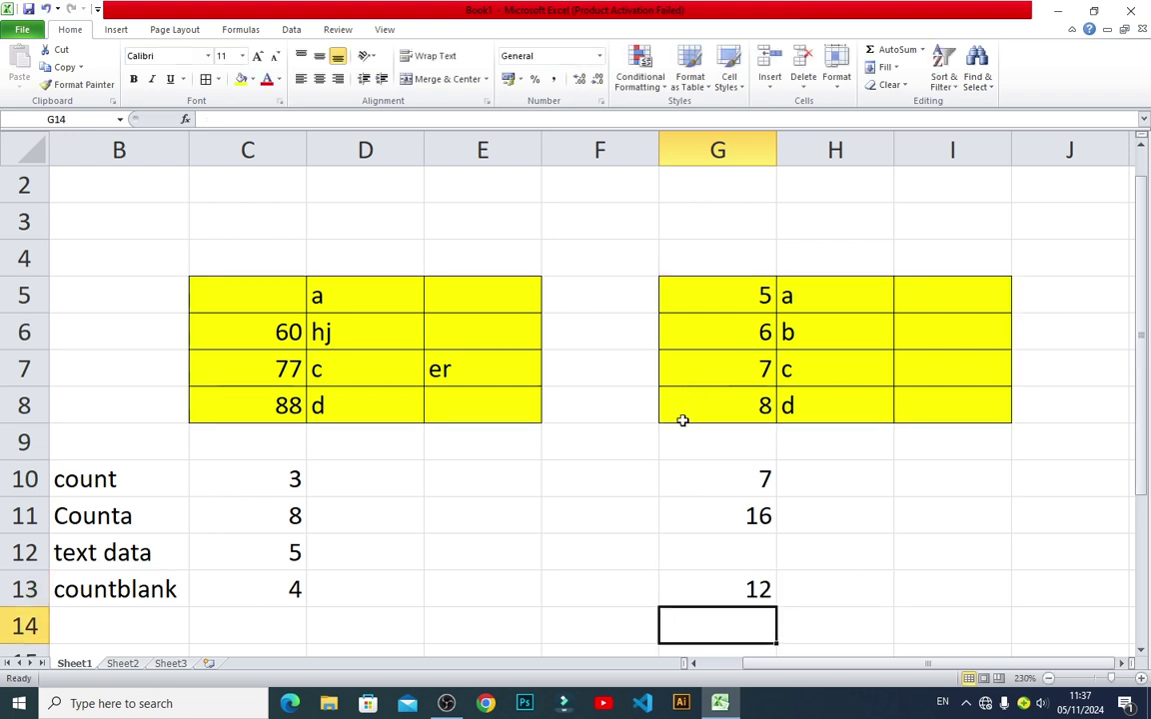
pyautogui.doubleClick(727, 589)
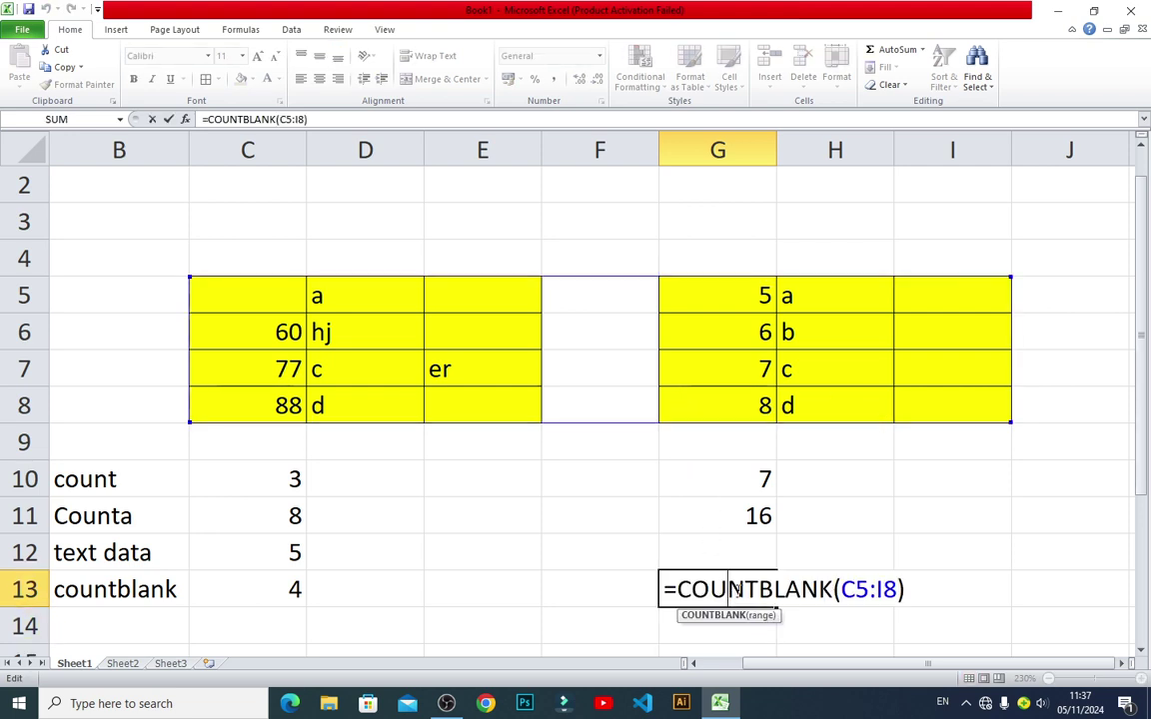
pyautogui.press('Escape')
# - Fill F5:F8 red and recheck the unchanged COUNTBLANK formula in G13
pyautogui.click(605, 304)
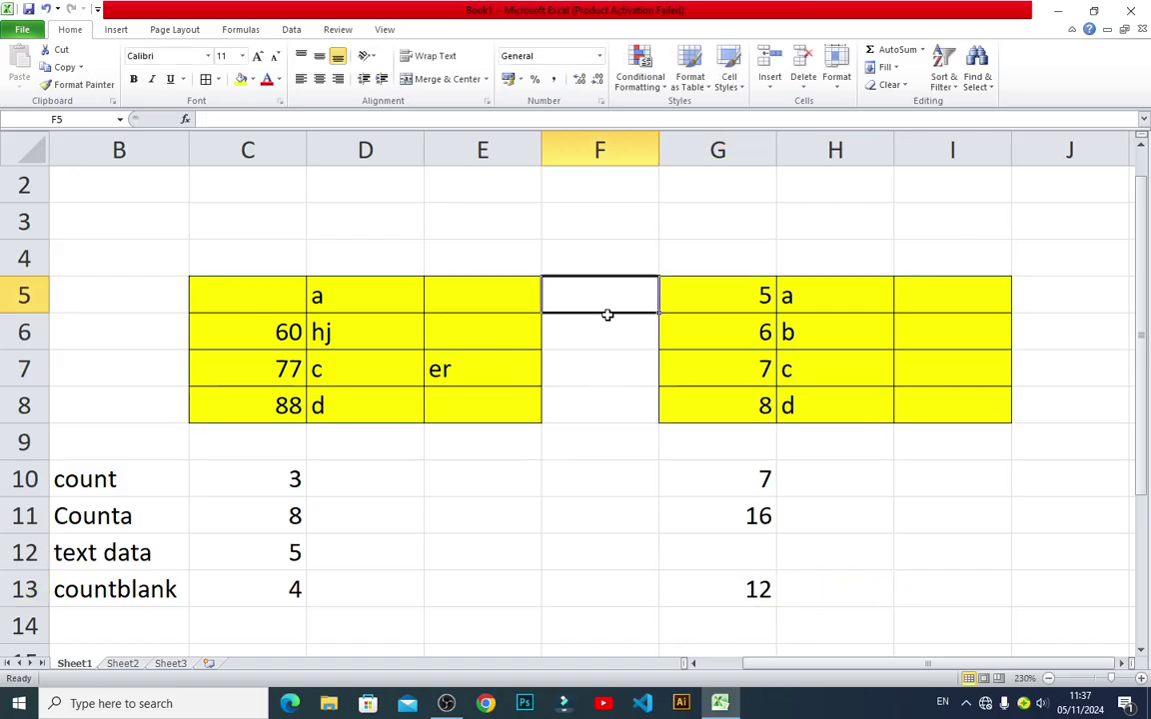
pyautogui.moveTo(606, 312); pyautogui.dragTo(607, 400)
pyautogui.click(253, 80)
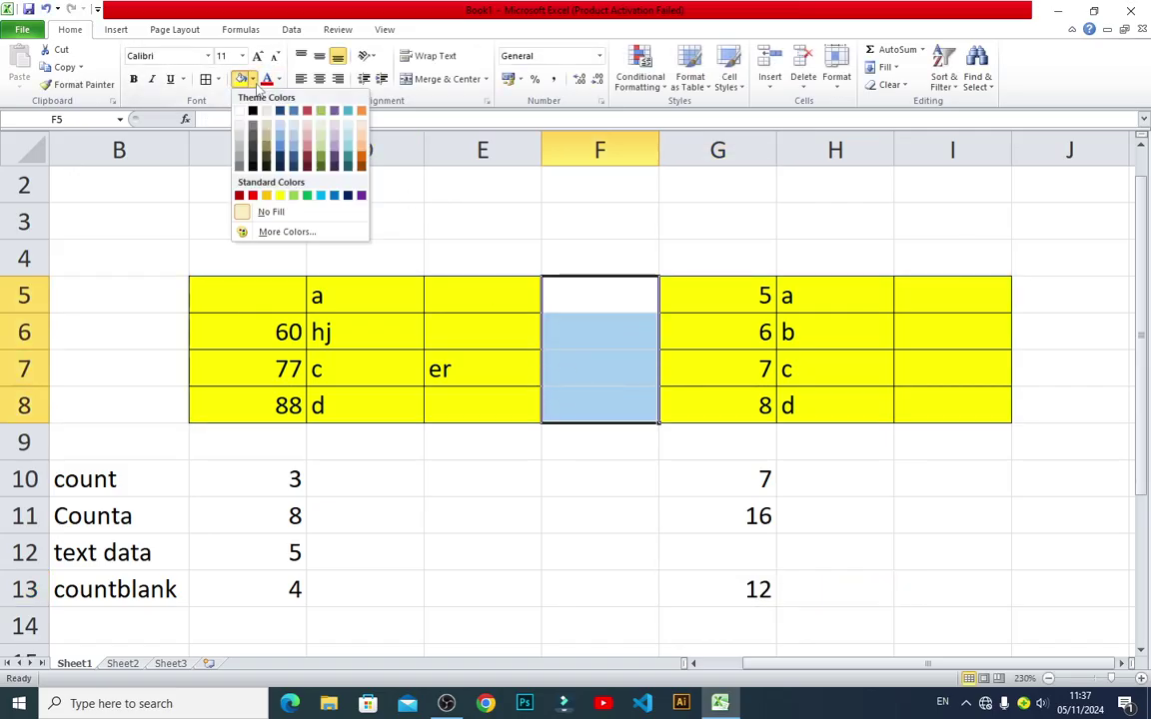
pyautogui.click(254, 196)
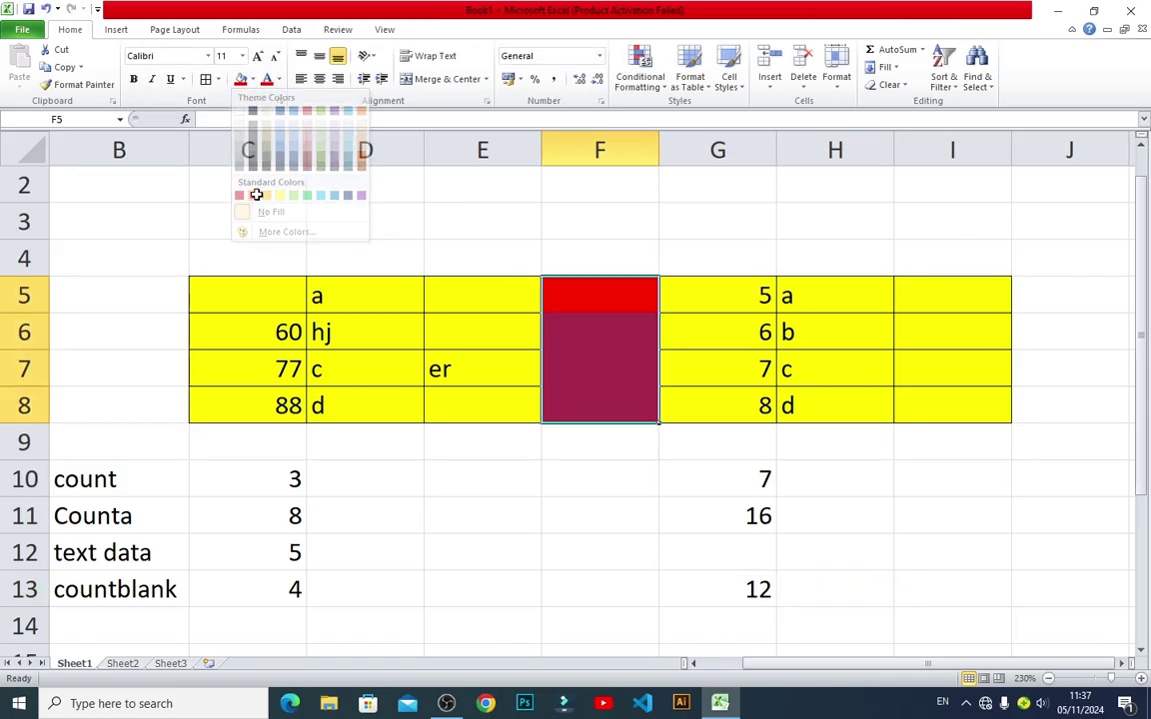
pyautogui.click(483, 478)
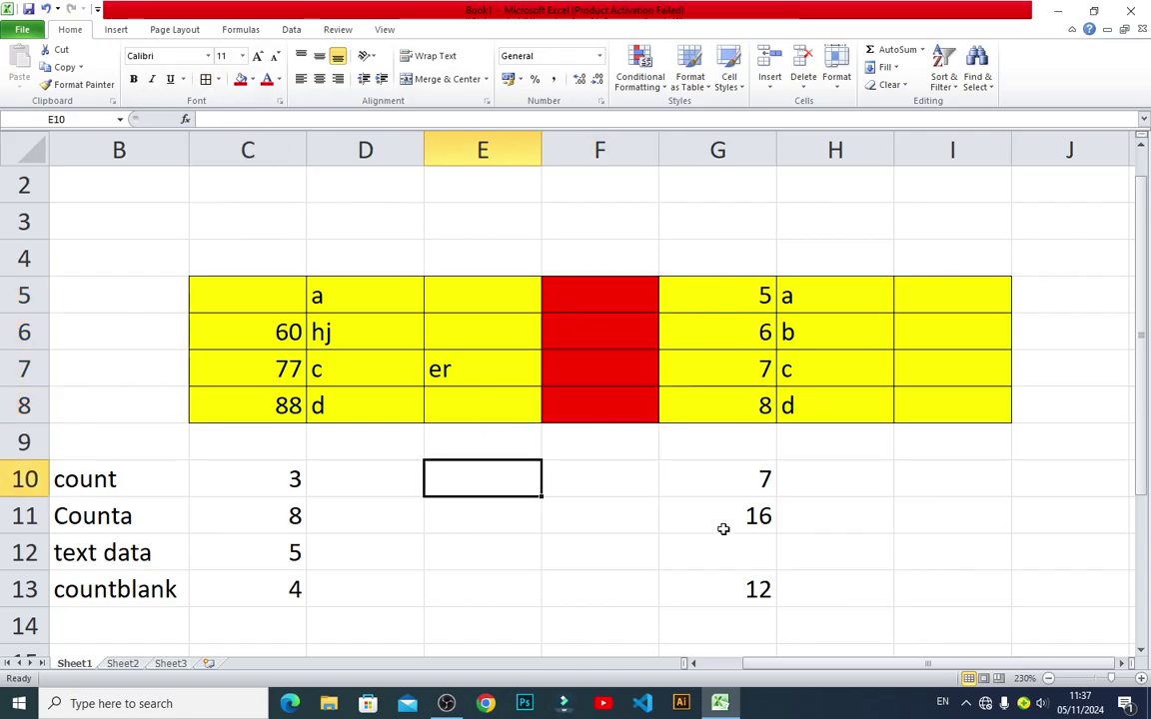
pyautogui.doubleClick(662, 587)
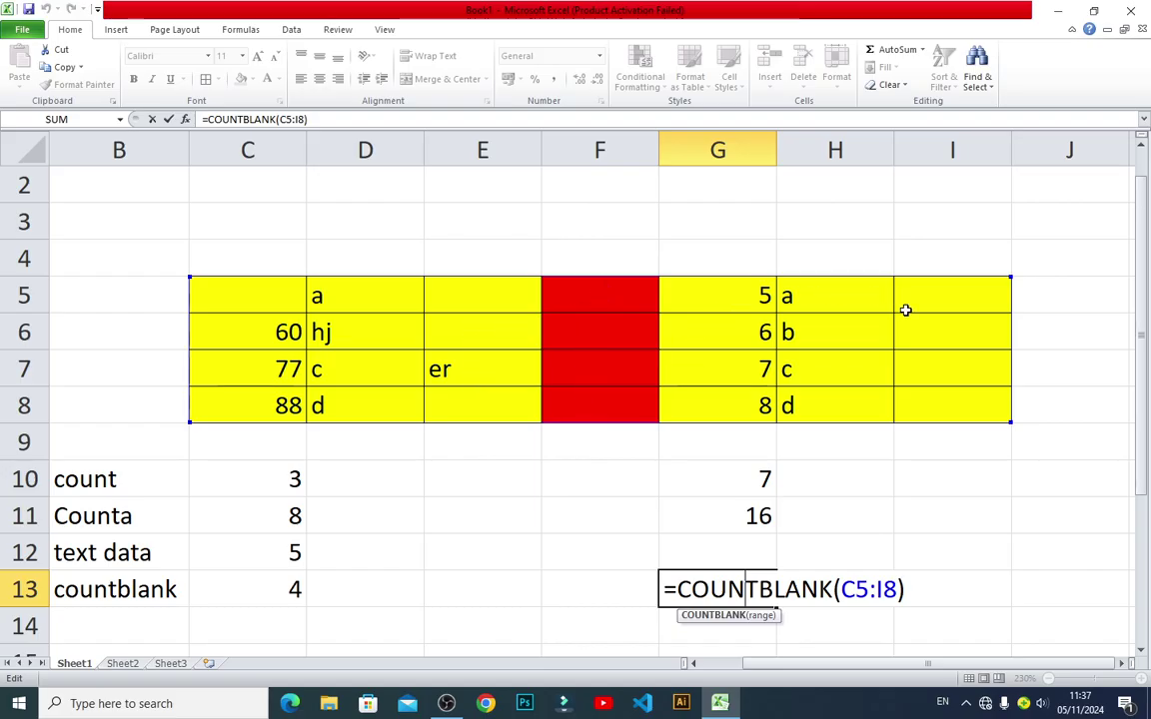
pyautogui.hotkey('ctrl', 'Return')
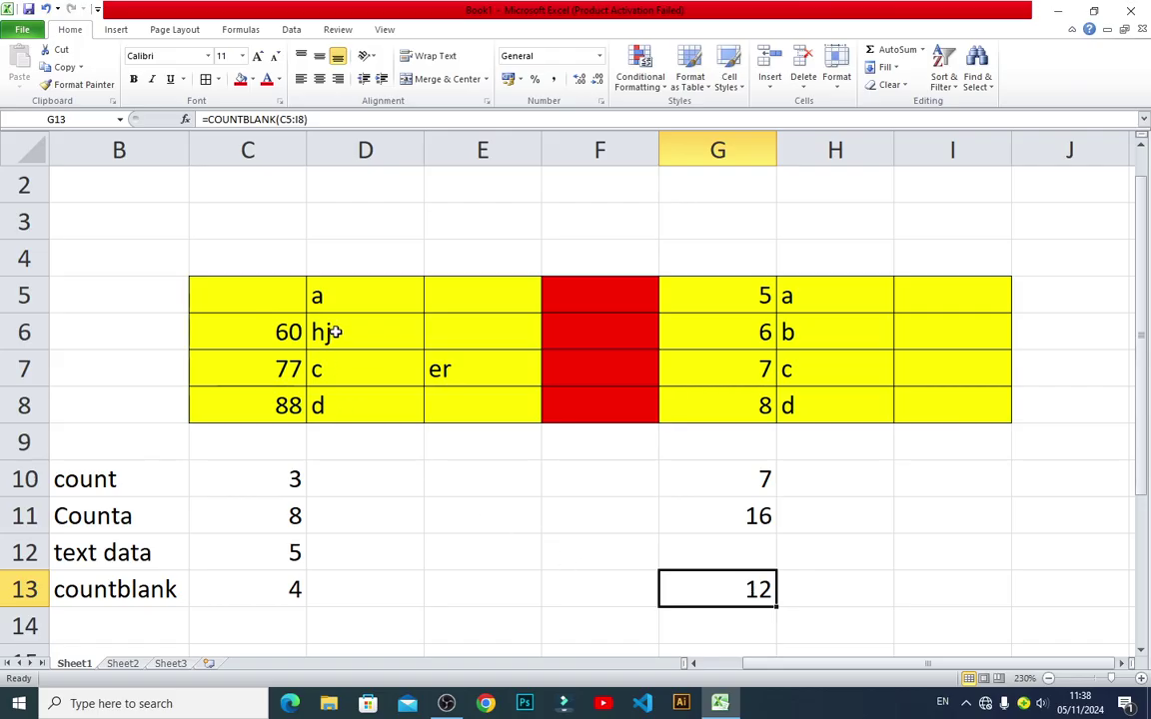
# - Clear the numbers 60, 77 and 88 from C6:C8
pyautogui.click(288, 331)
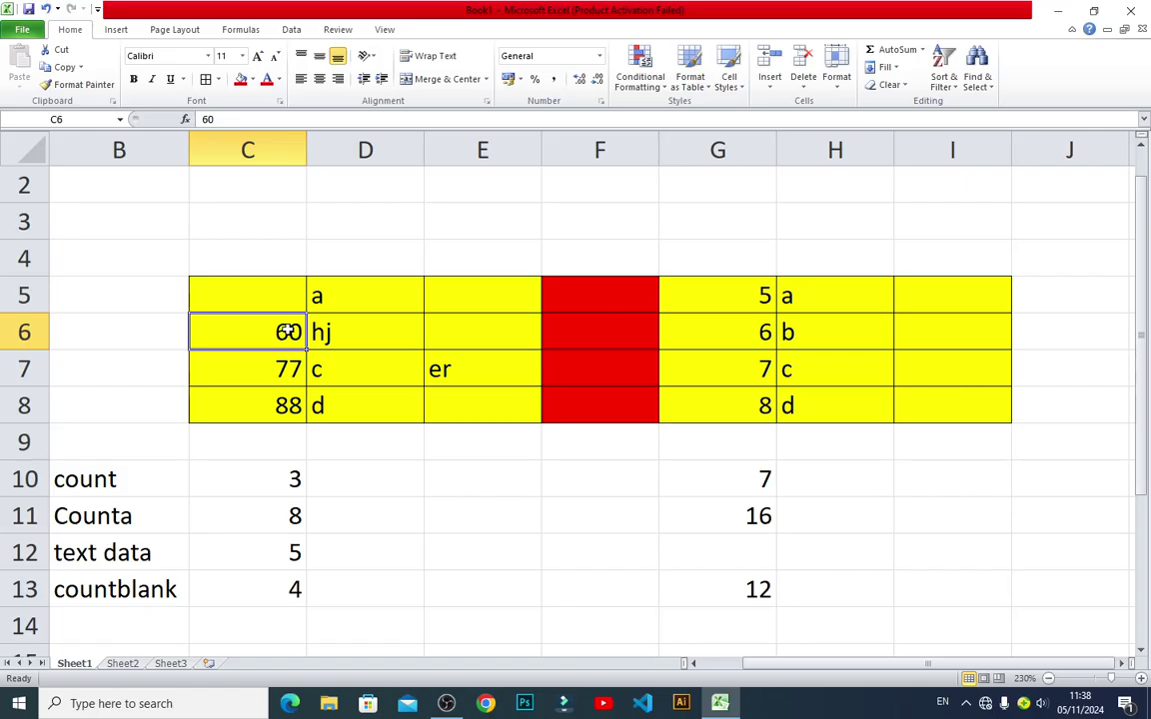
pyautogui.press('Delete')
pyautogui.press('Down')
pyautogui.press('Delete')
pyautogui.press('Down')
pyautogui.press('Delete')
pyautogui.press('Down')
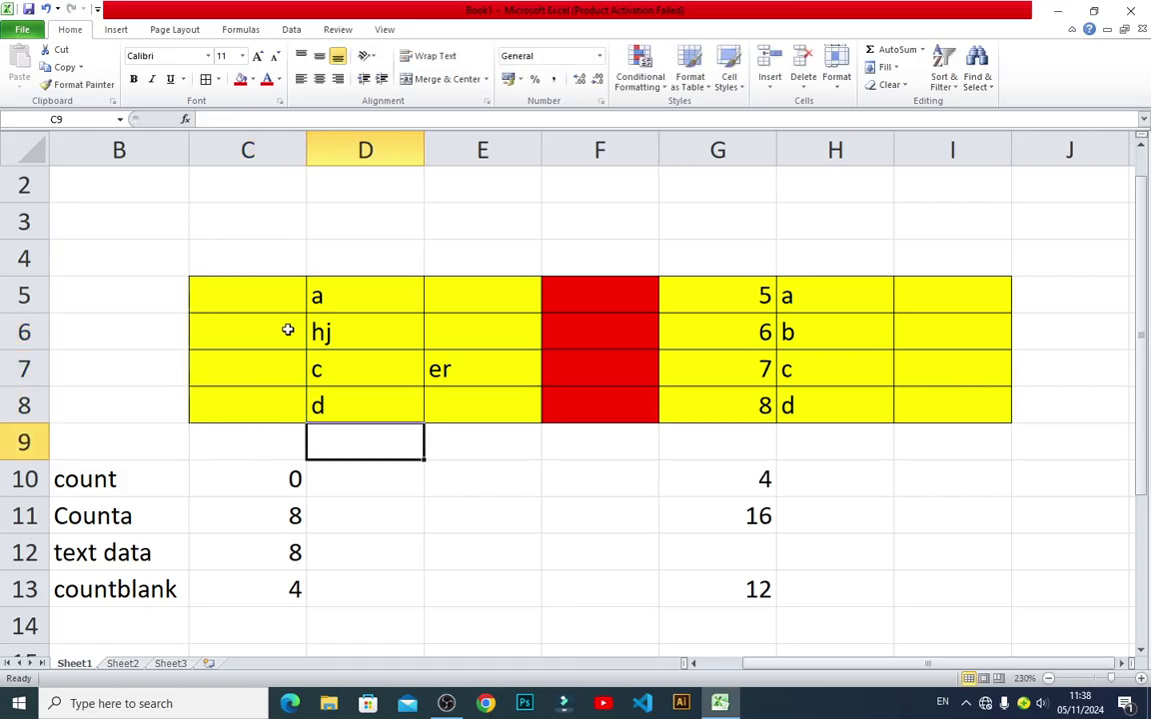
# - Clear d, c, hj and a from column D and er from E7
pyautogui.press('Up')
pyautogui.press('Delete')
pyautogui.press('Down')
pyautogui.press('Up')
pyautogui.press('Up')
pyautogui.press('Delete')
pyautogui.press('Down')
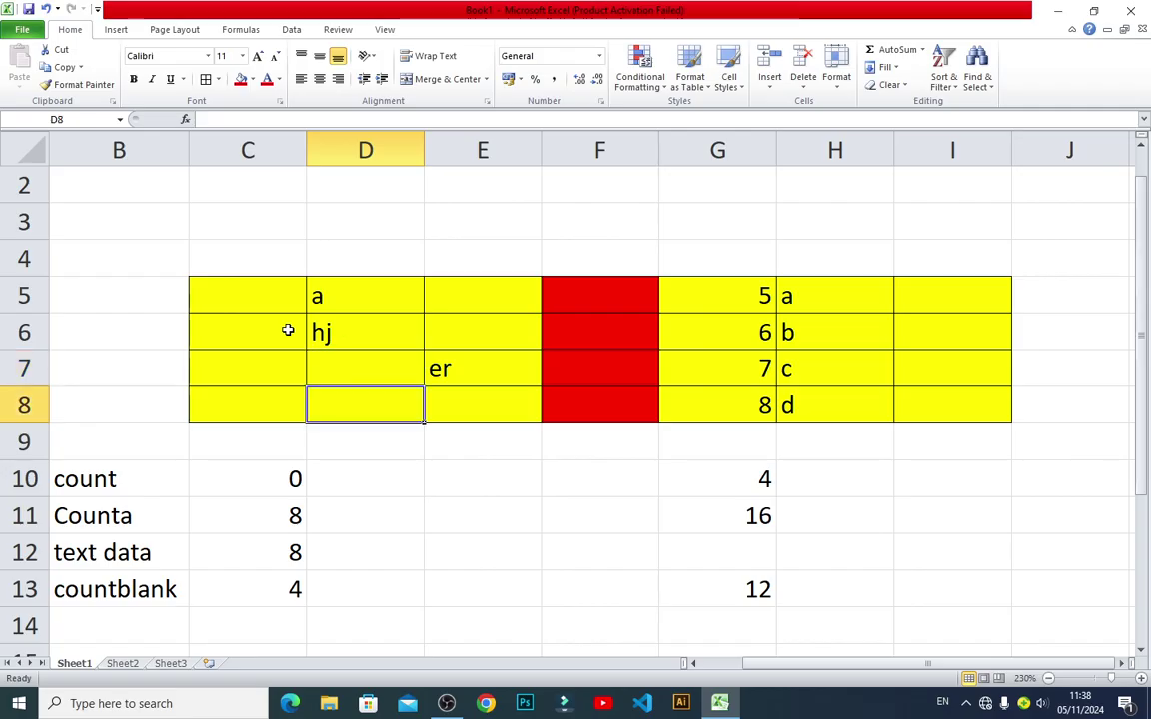
pyautogui.press('Up')
pyautogui.press('Up')
pyautogui.press('Down')
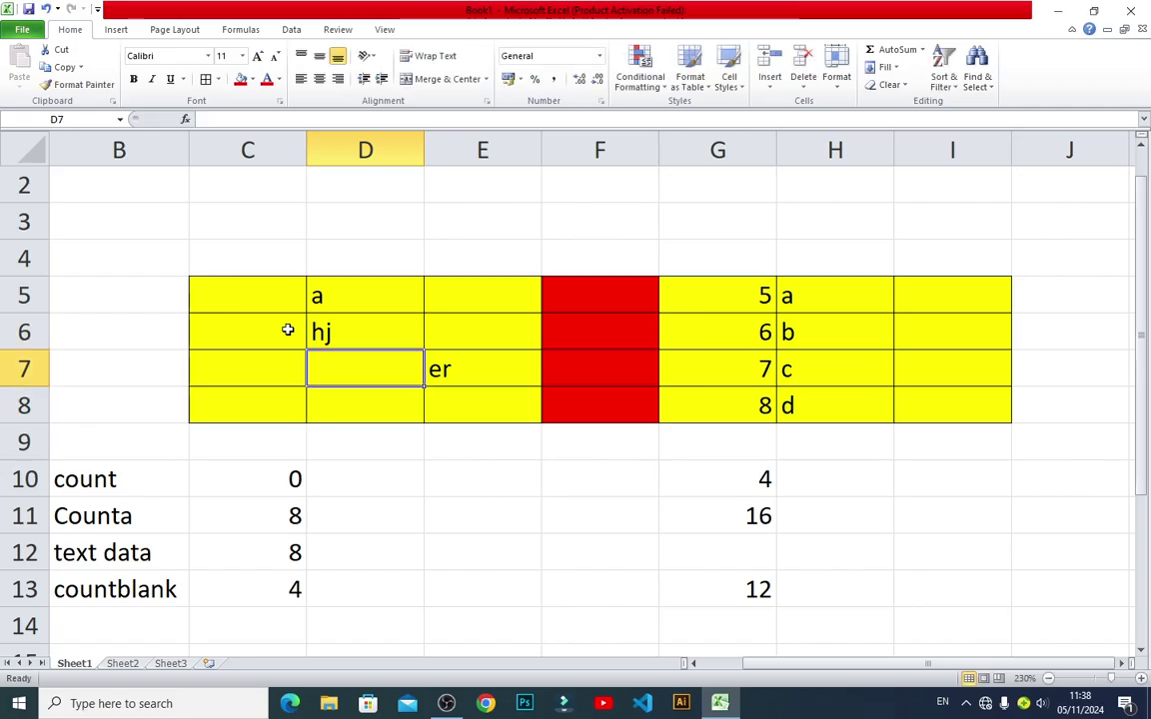
pyautogui.press('Up')
pyautogui.press('Delete')
pyautogui.press('Up')
pyautogui.press('Down')
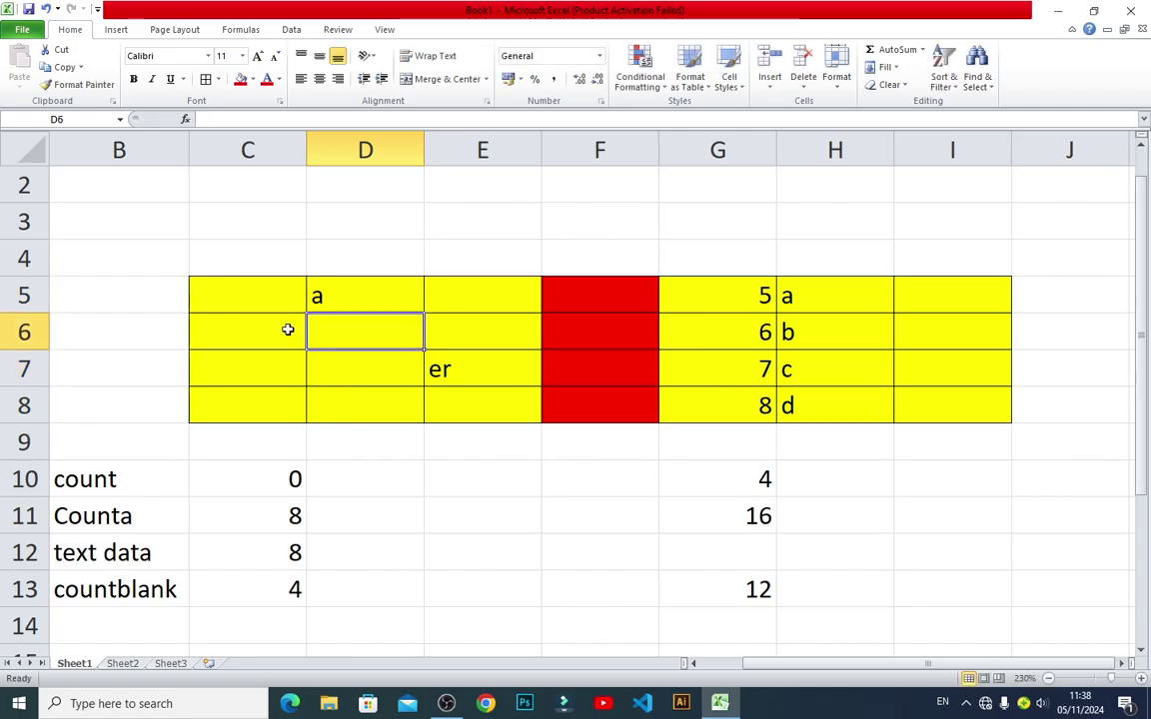
pyautogui.press('Up')
pyautogui.press('Delete')
pyautogui.press('Down')
pyautogui.press('Right')
pyautogui.press('Down')
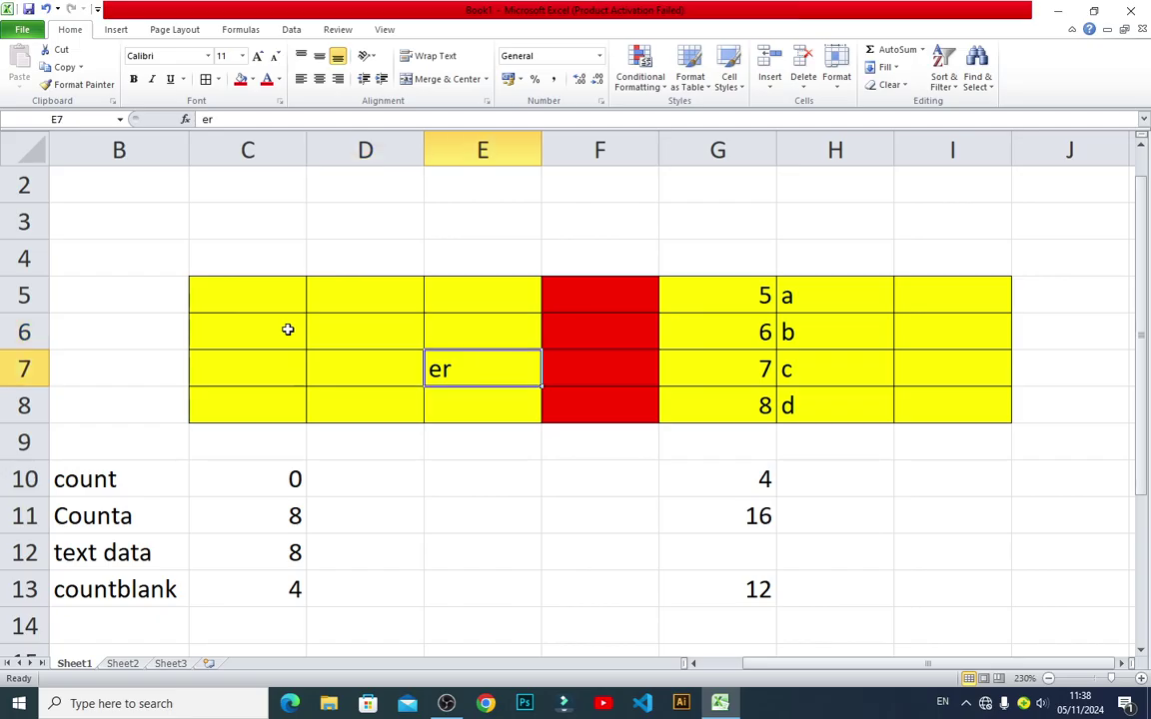
pyautogui.press('BackSpace')
pyautogui.press('Return')
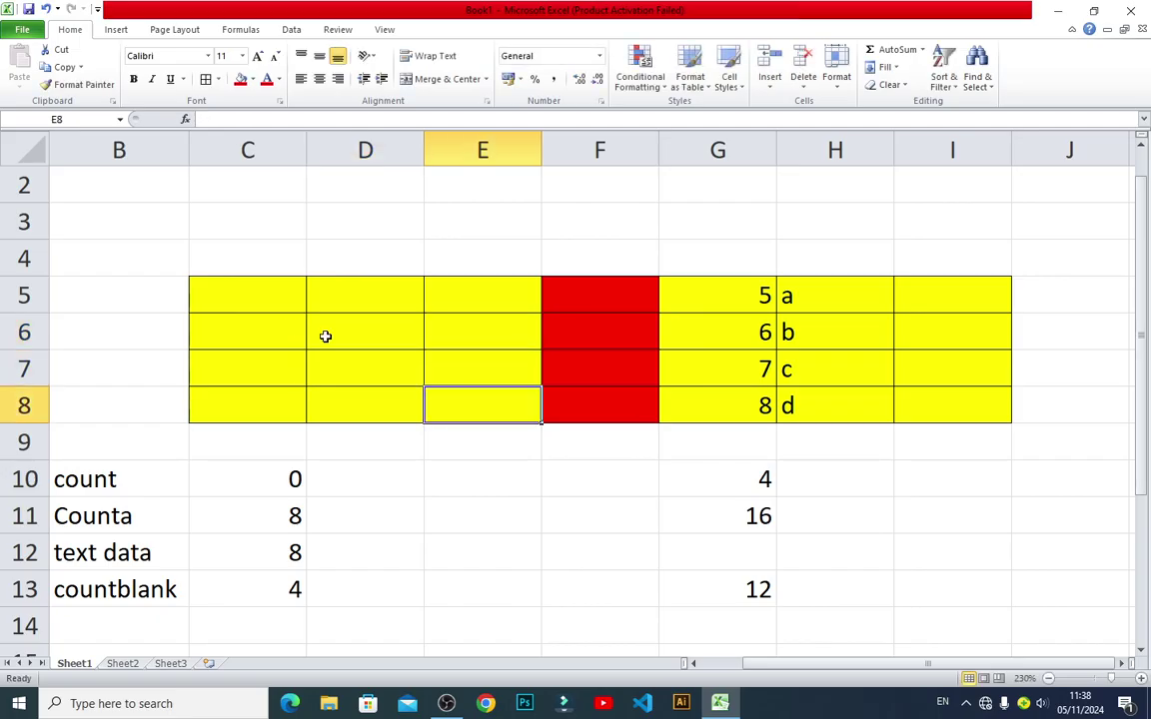
# - Check the G13 blank count and the emptied cells C5, D5, E5, F5 and I5
pyautogui.click(727, 580)
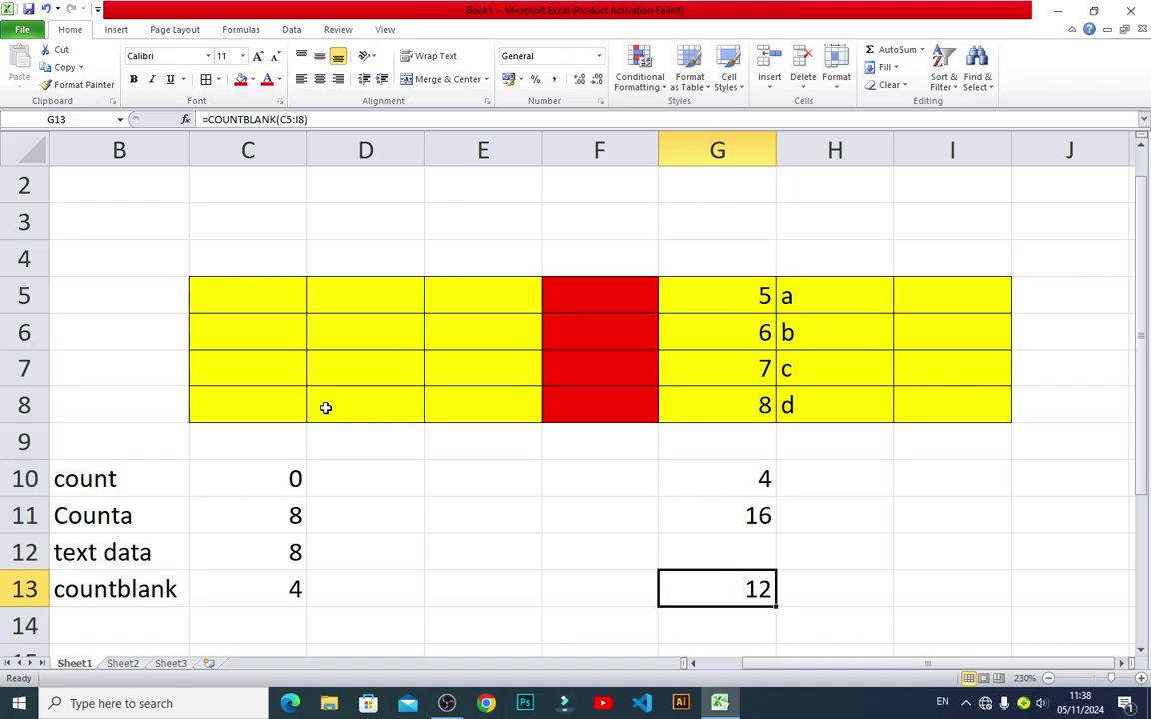
pyautogui.click(256, 301)
pyautogui.click(346, 301)
pyautogui.click(465, 303)
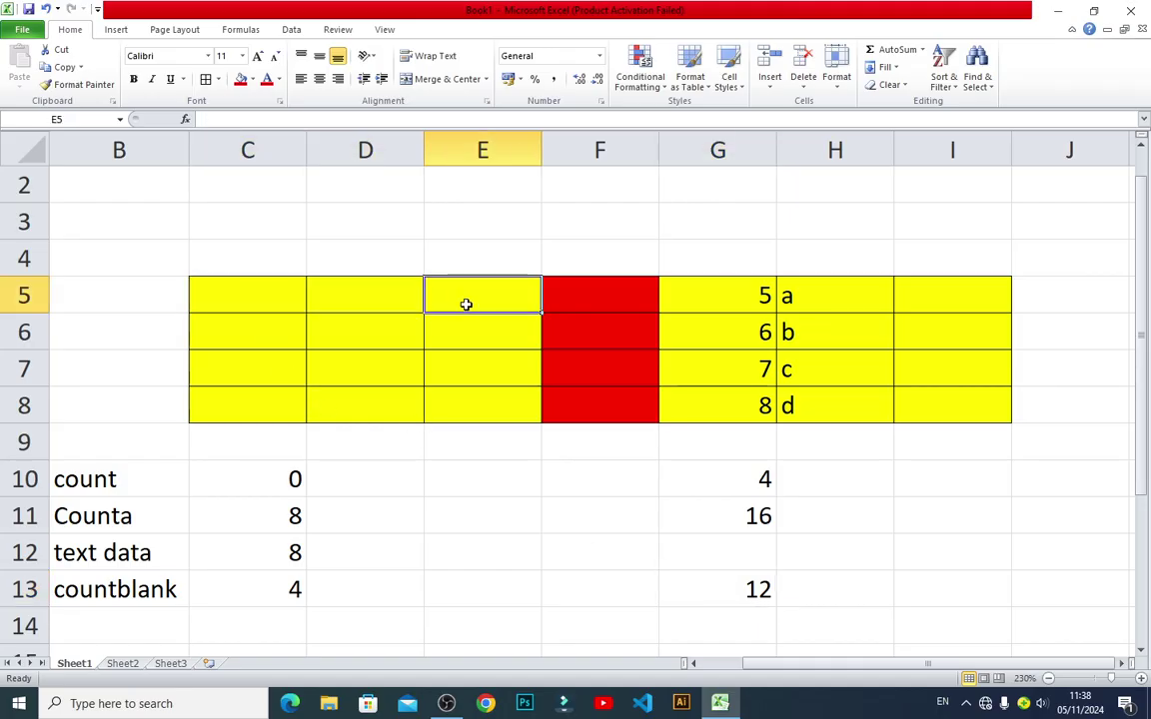
pyautogui.click(585, 297)
pyautogui.click(947, 292)
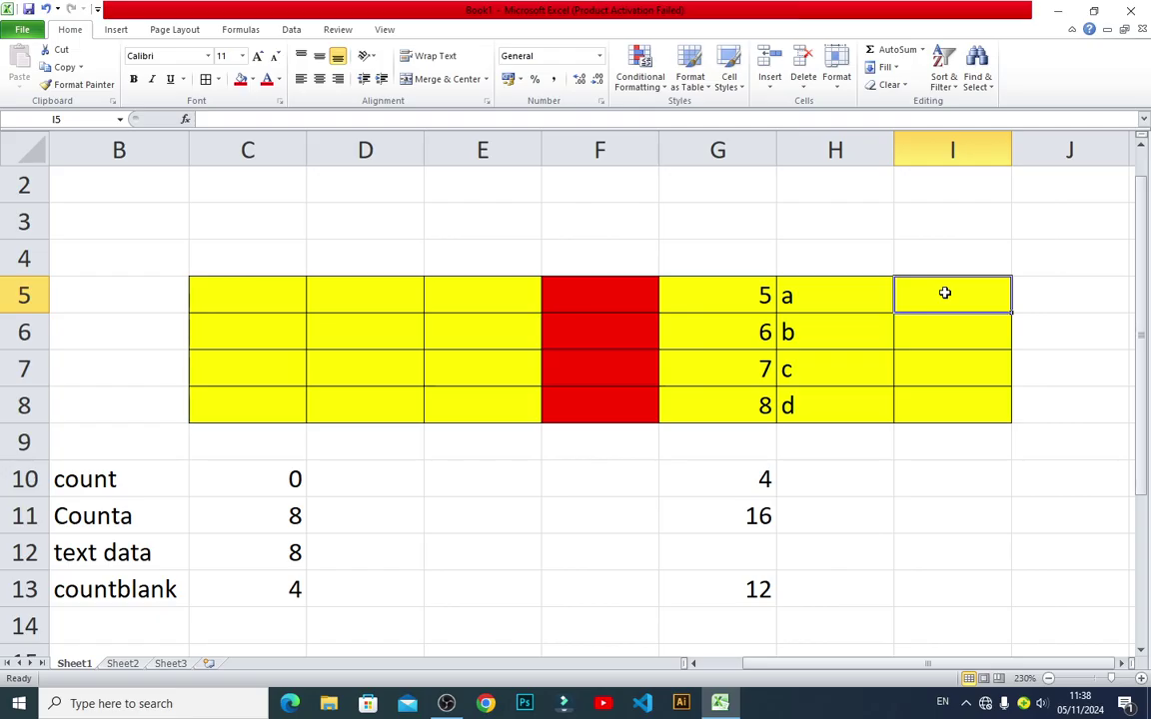
# - Clear the hidden entry in D6 and re-enter G13's formula, now showing 13
pyautogui.click(285, 291)
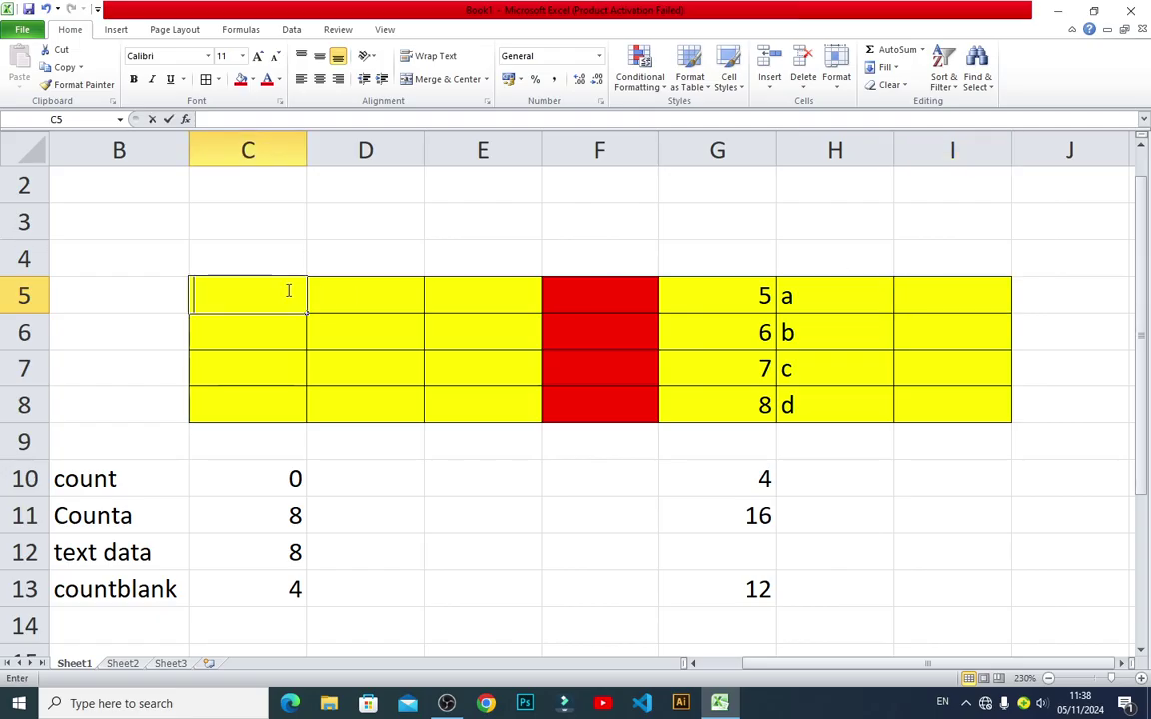
pyautogui.click(327, 327)
pyautogui.doubleClick(363, 337)
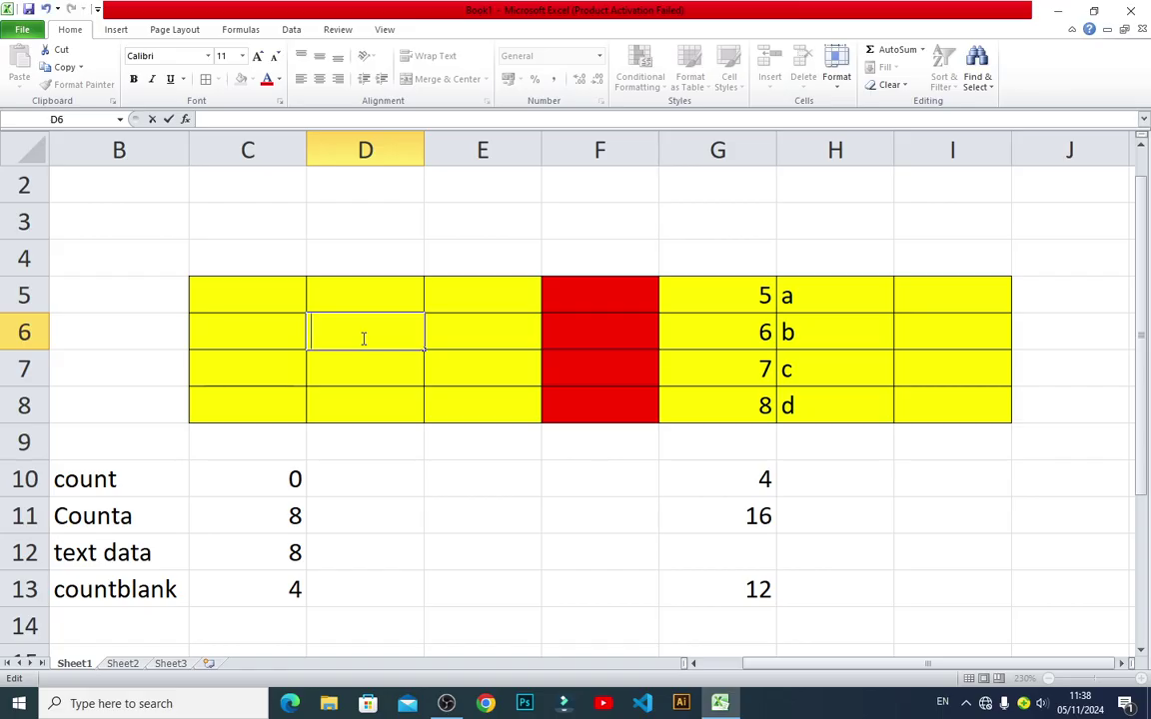
pyautogui.press('BackSpace')
pyautogui.press('Return')
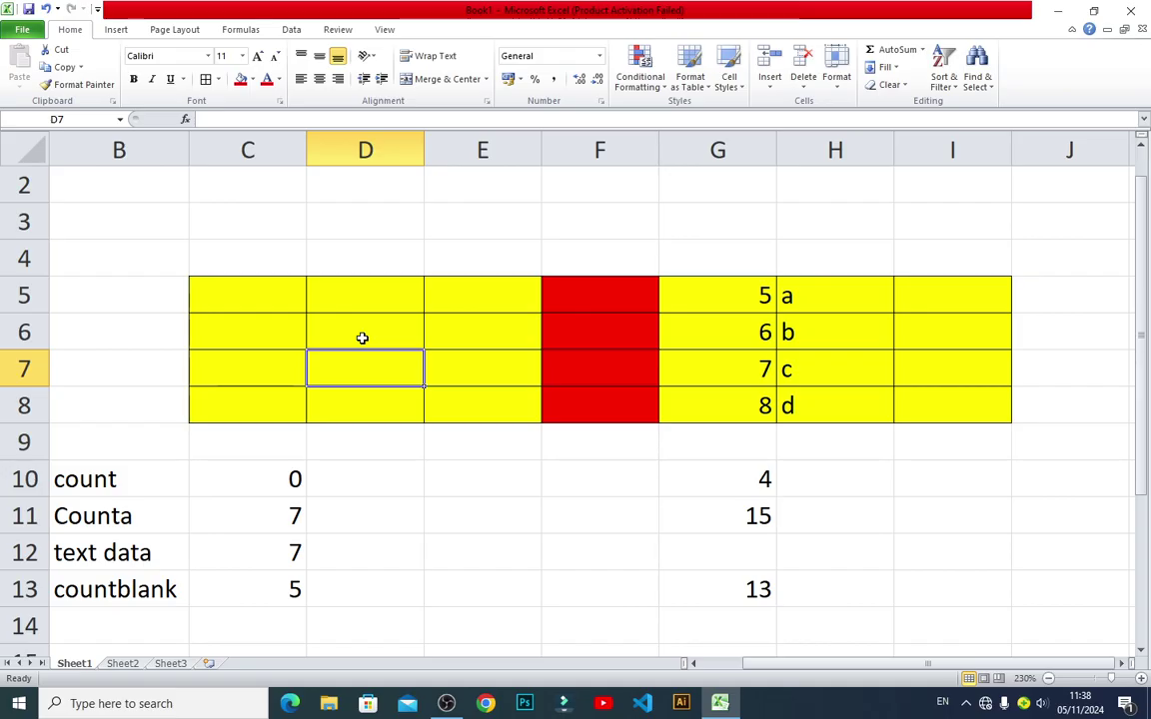
pyautogui.doubleClick(733, 597)
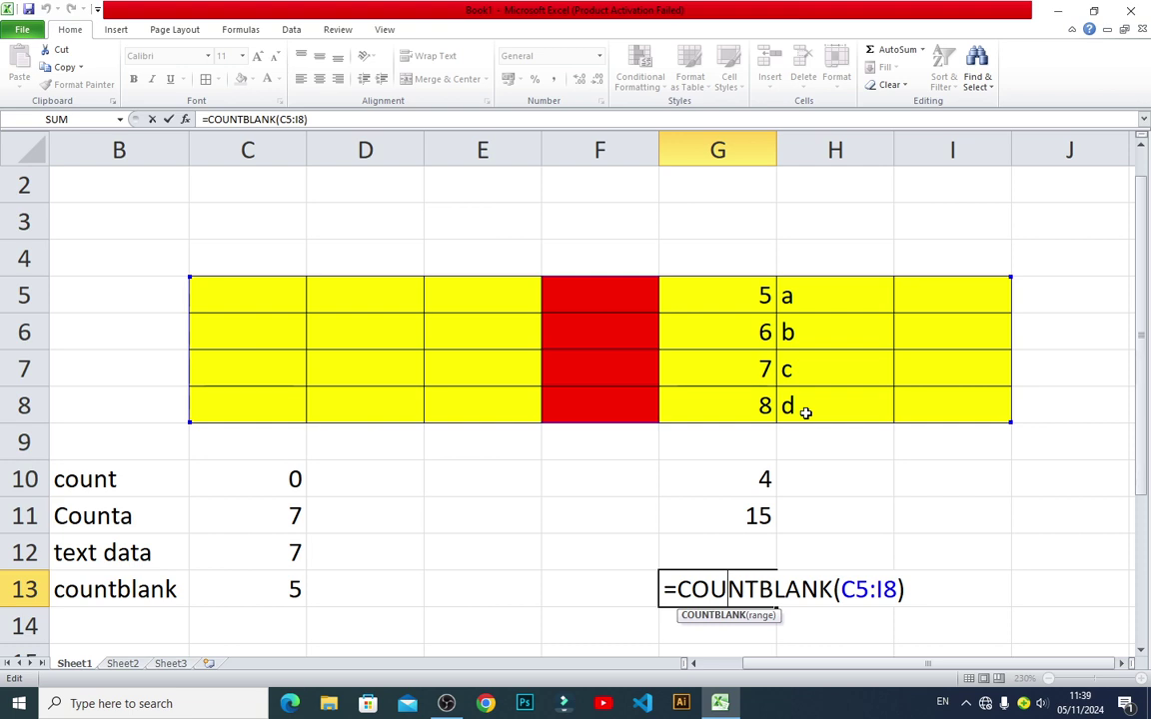
pyautogui.press('Return')
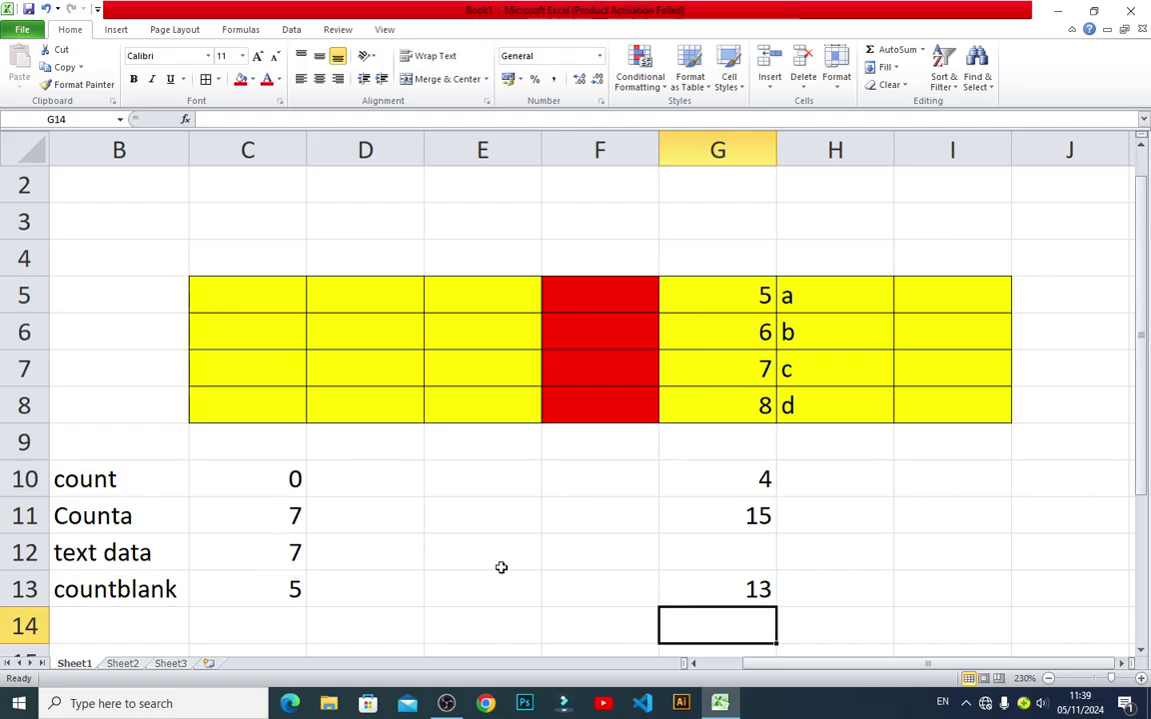
pyautogui.click(447, 703)
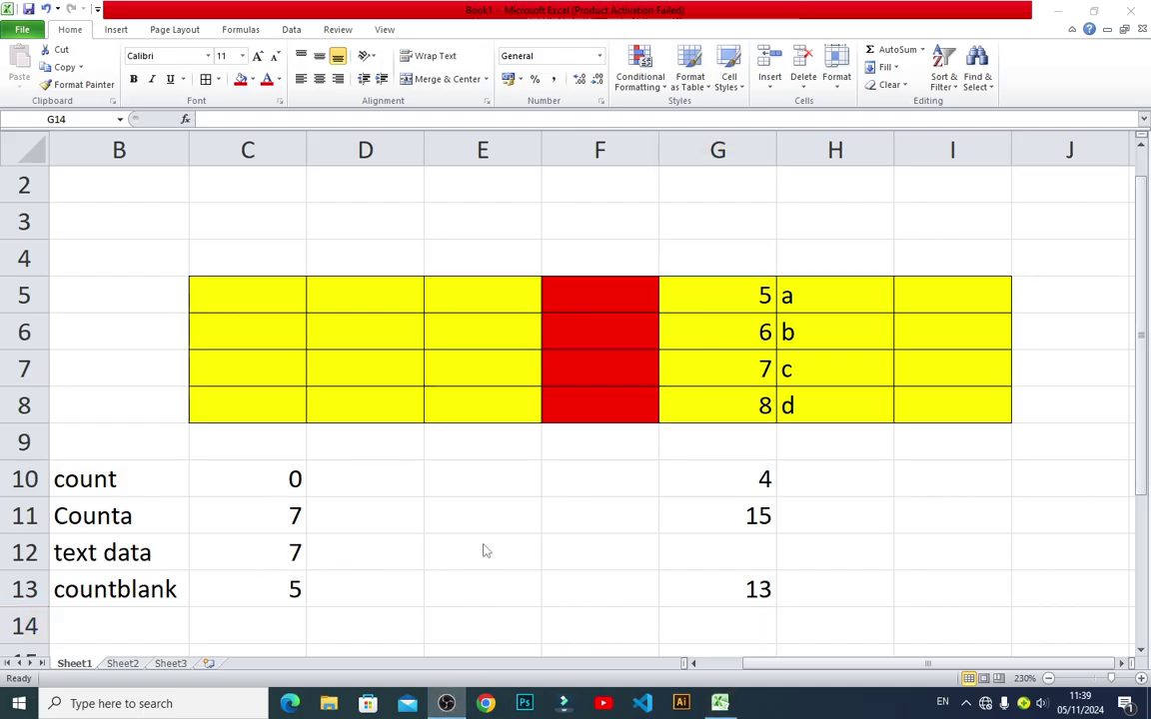